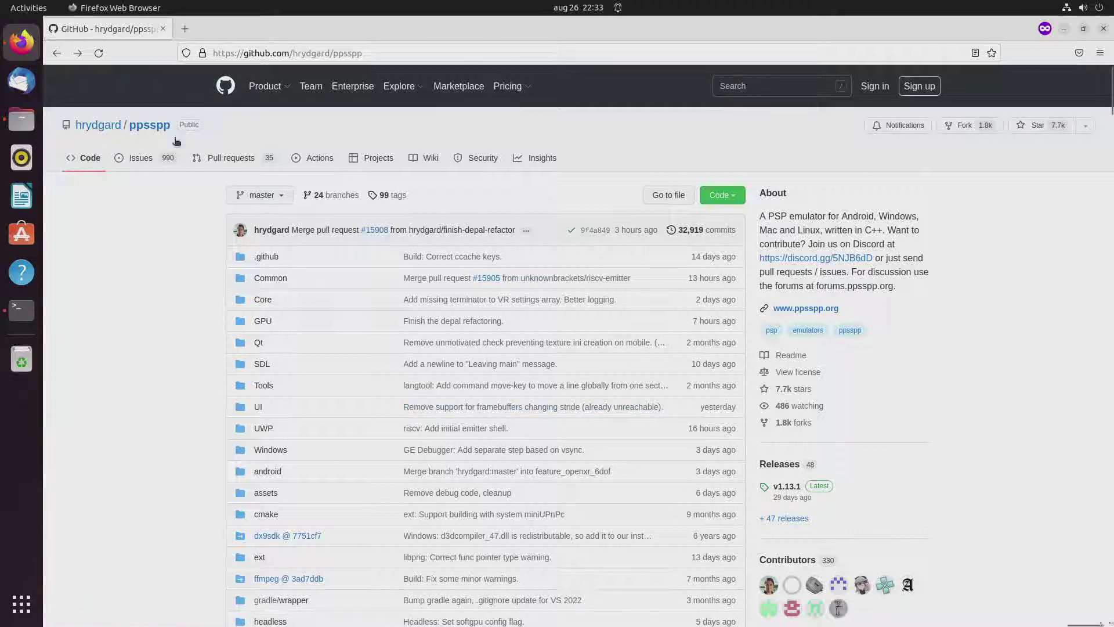
Open the wiki's Build instructions page by way of the wiki link in the ppsspp repository's README
left_click(389, 56)
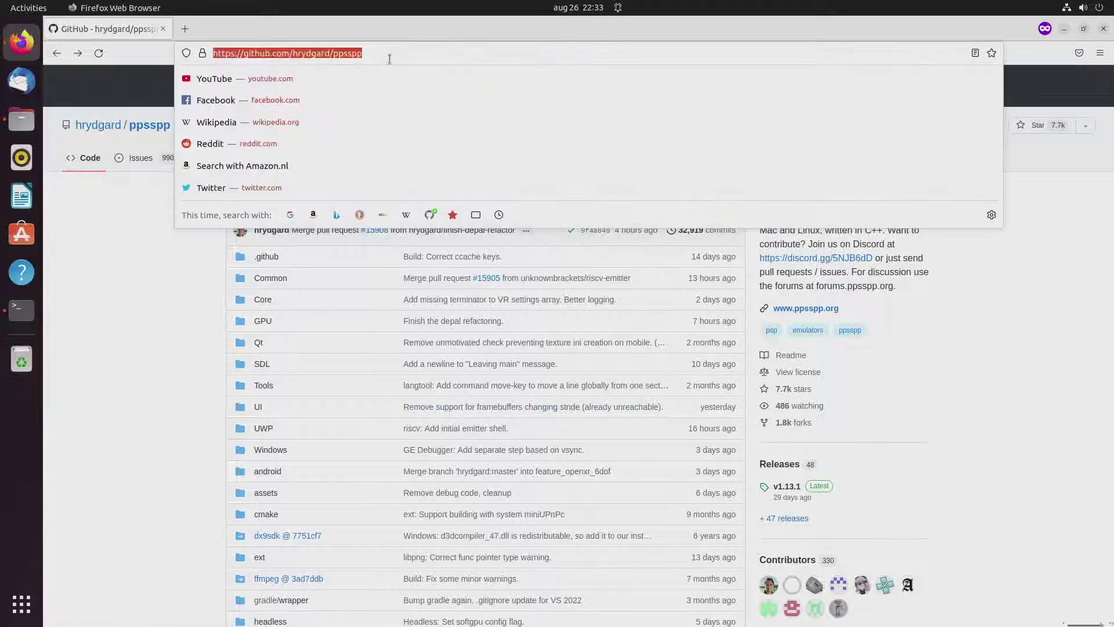
left_click(154, 388)
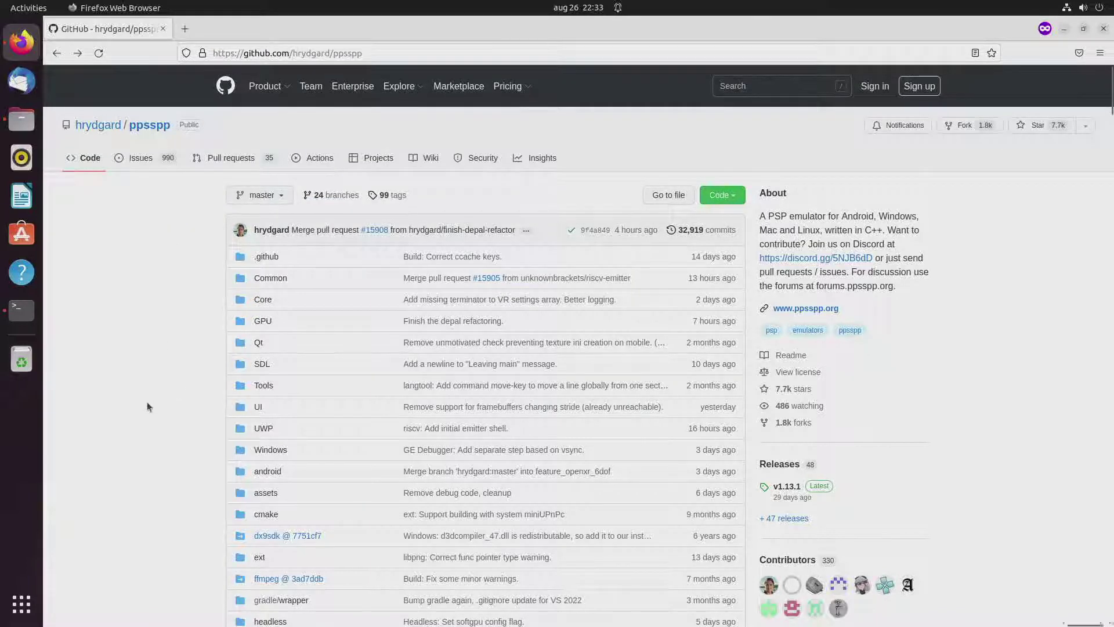
scroll(148, 406, "down", 15)
scroll(147, 406, "down", 10)
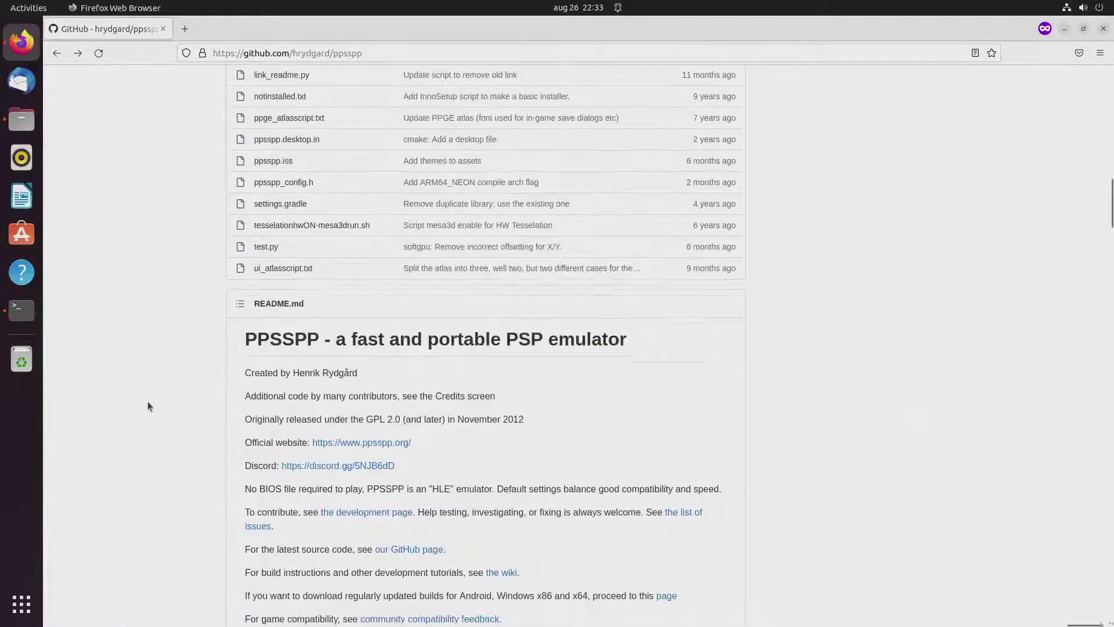
scroll(147, 406, "down", 4)
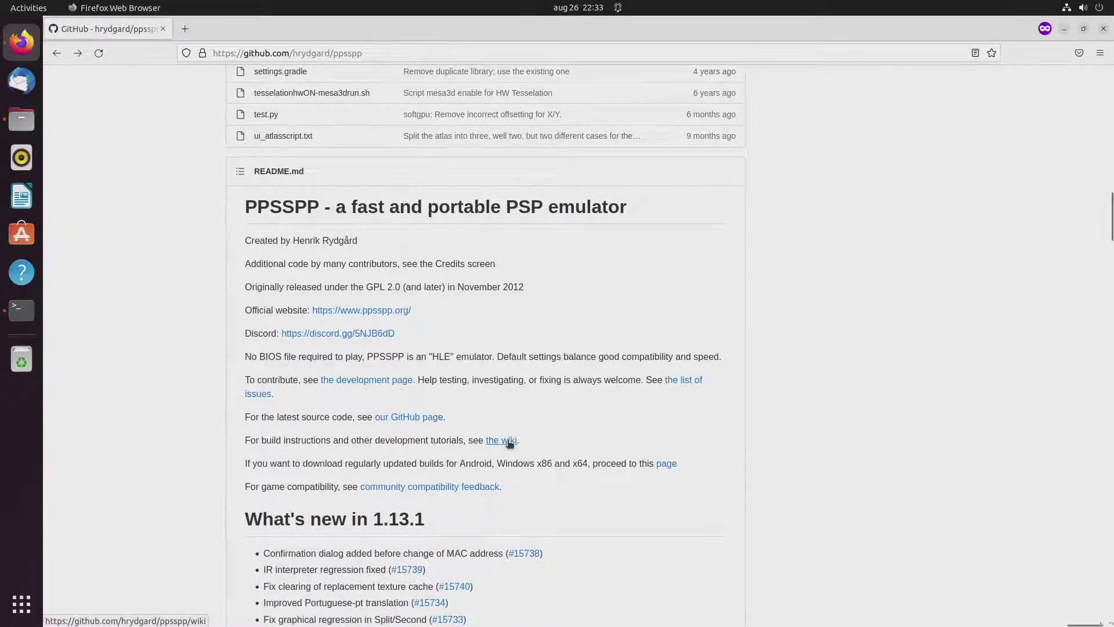
left_click(509, 441)
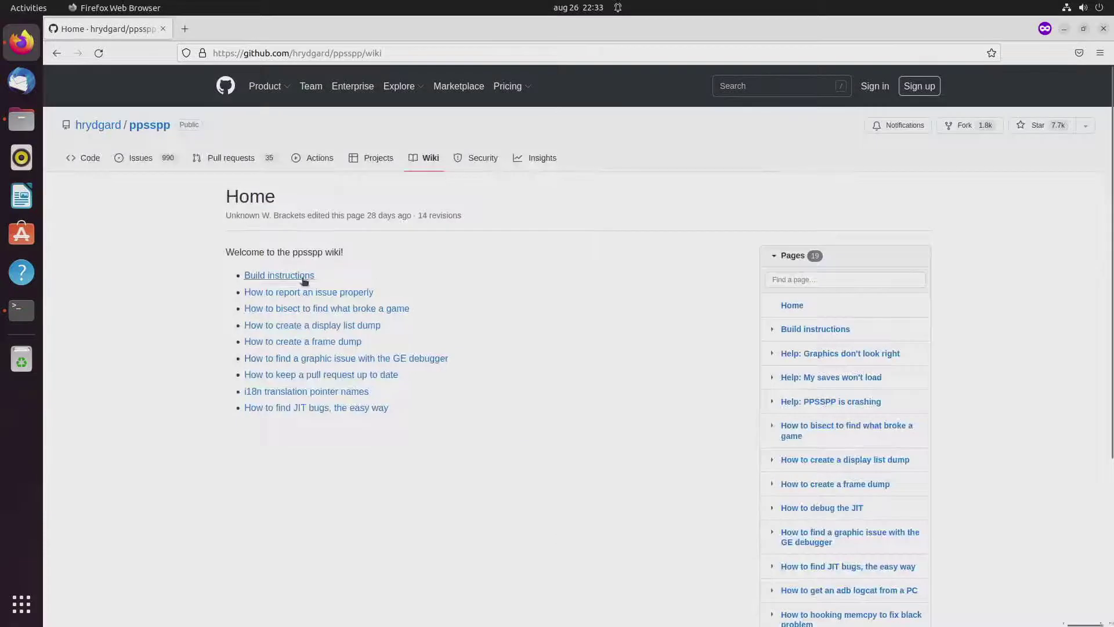
left_click(292, 277)
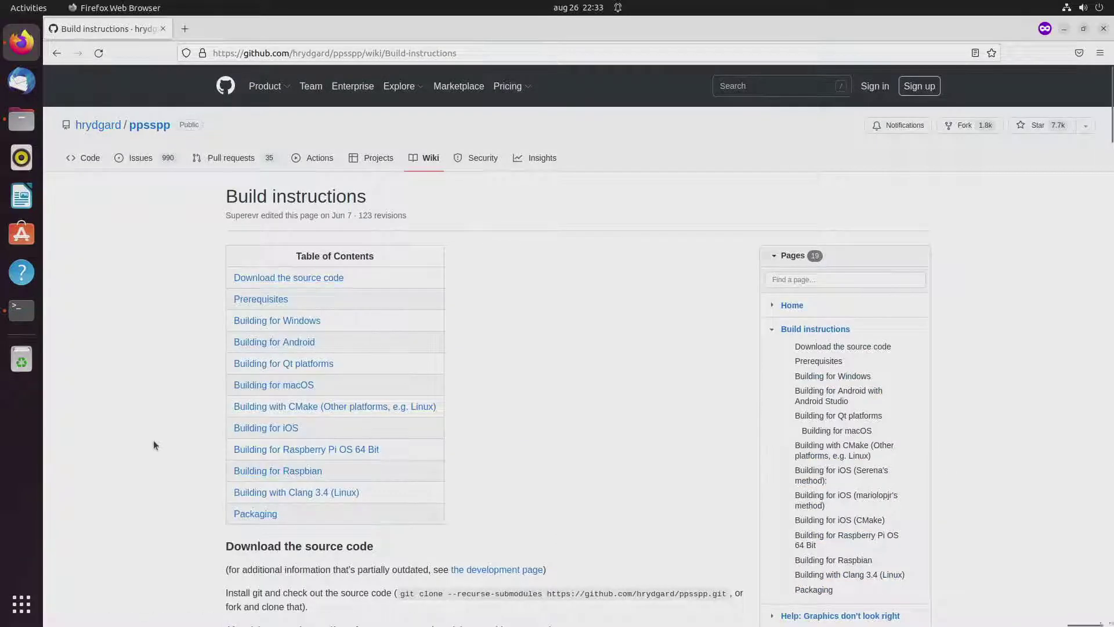
Copy the git clone --recurse-submodules command from the Download the source code section
scroll(153, 436, "down", 5)
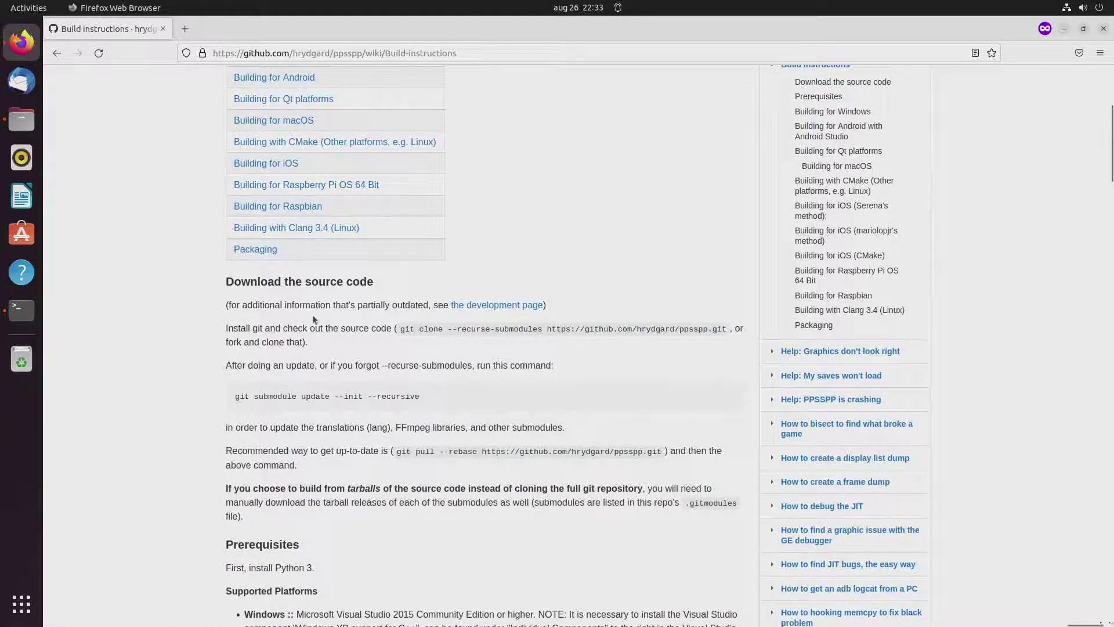
mouse_move(399, 328)
left_mouse_down()
mouse_move(227, 328)
mouse_move(757, 318)
mouse_move(726, 329)
left_mouse_up()
key("ctrl+c")
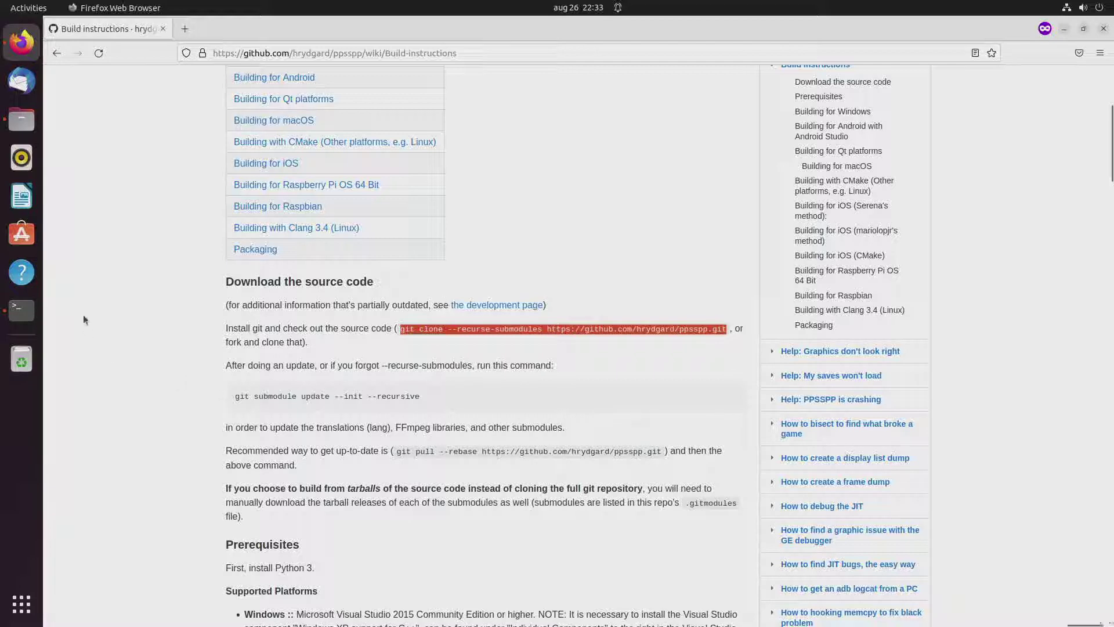
left_click(28, 316)
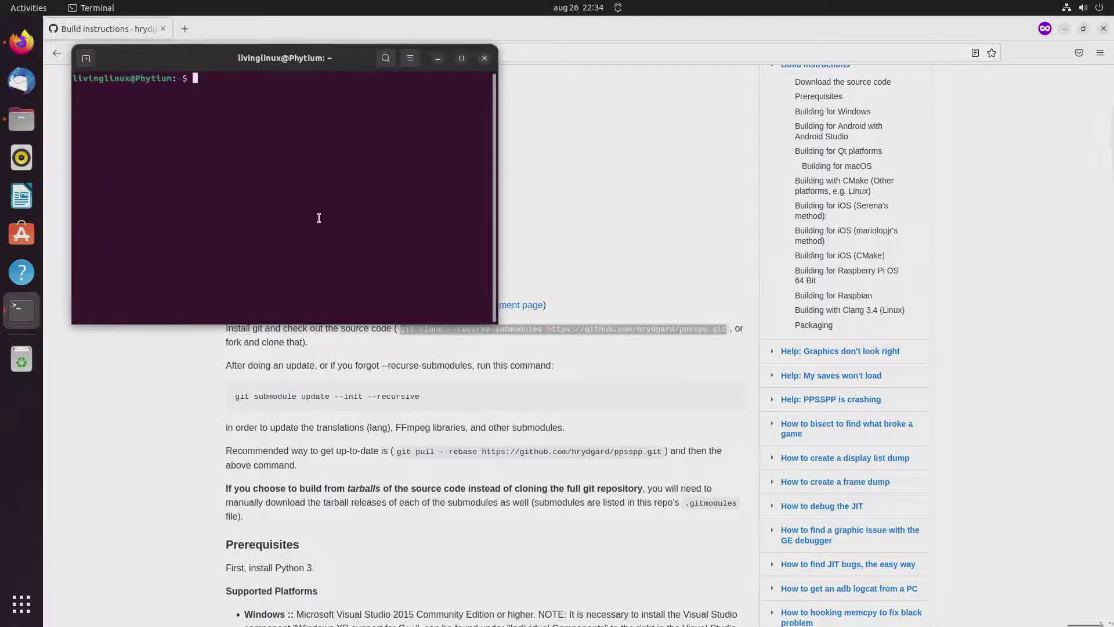
type("./b.sh --qt")
key("Up")
key("Up")
key("Up")
key("Up")
key("ctrl+u")
key("ctrl+shift+v")
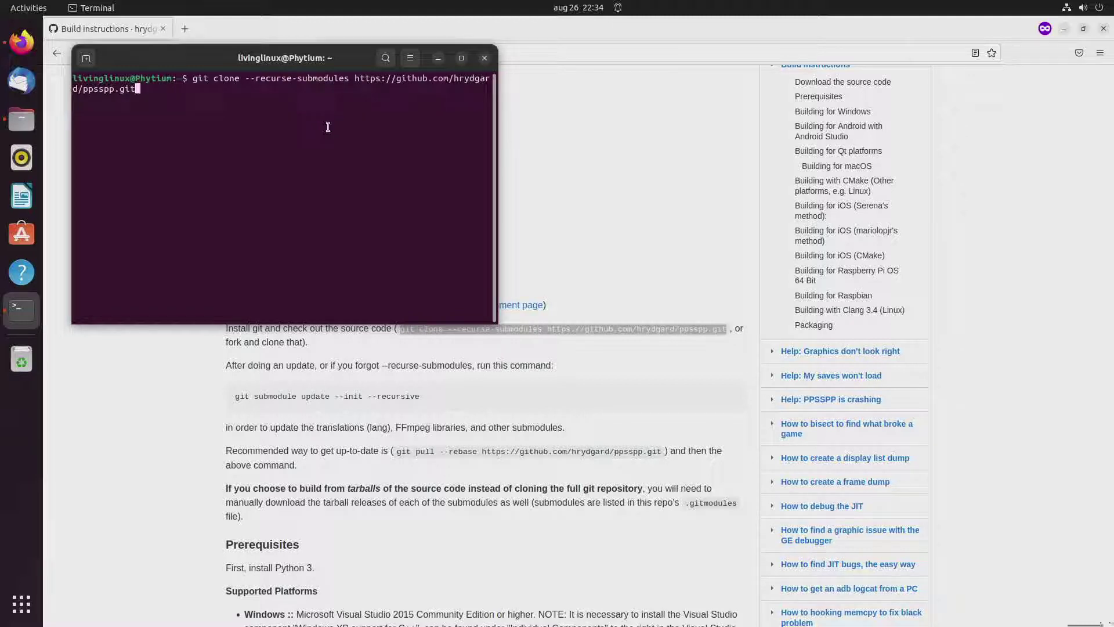
key("Up")
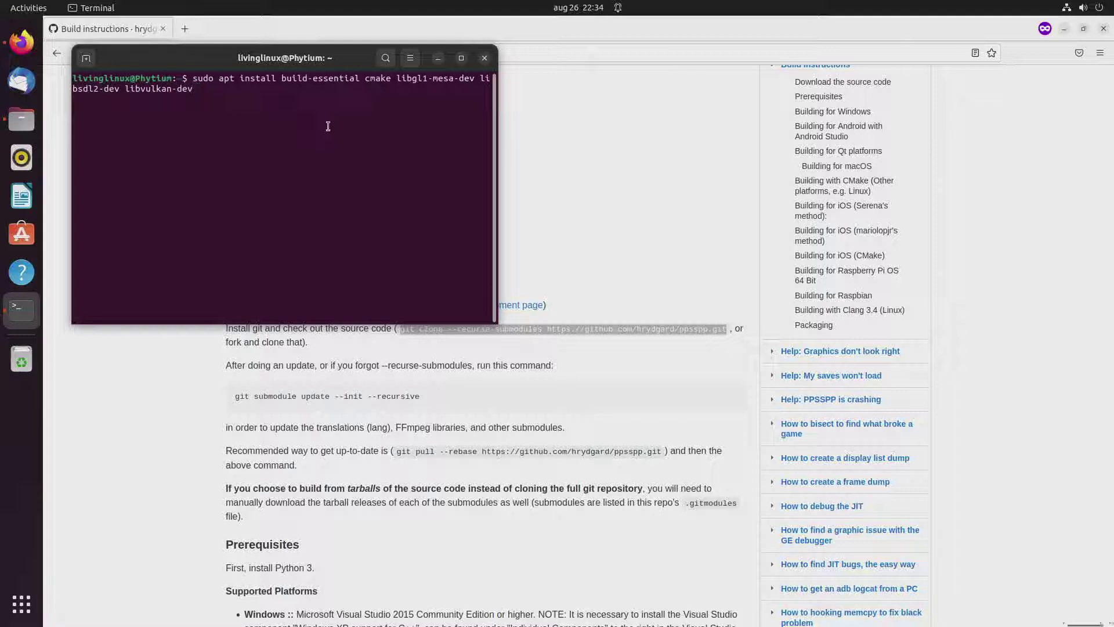
Return to the browser and highlight the git submodule update --init --recursive and git pull --rebase commands for updating the source
left_click(184, 397)
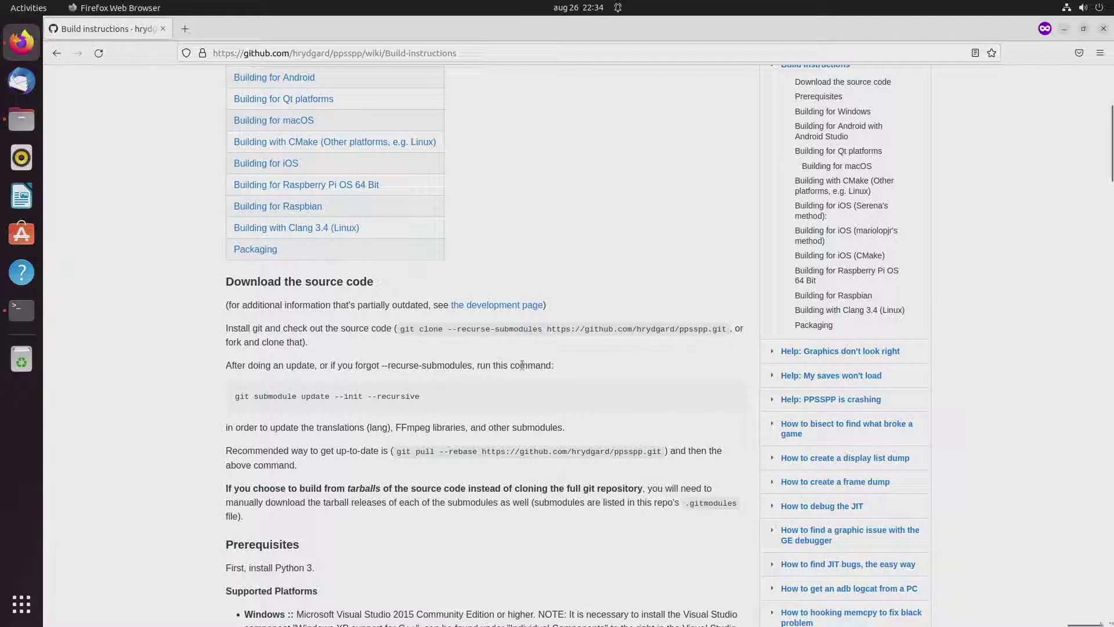
left_click_drag(436, 396, 235, 397)
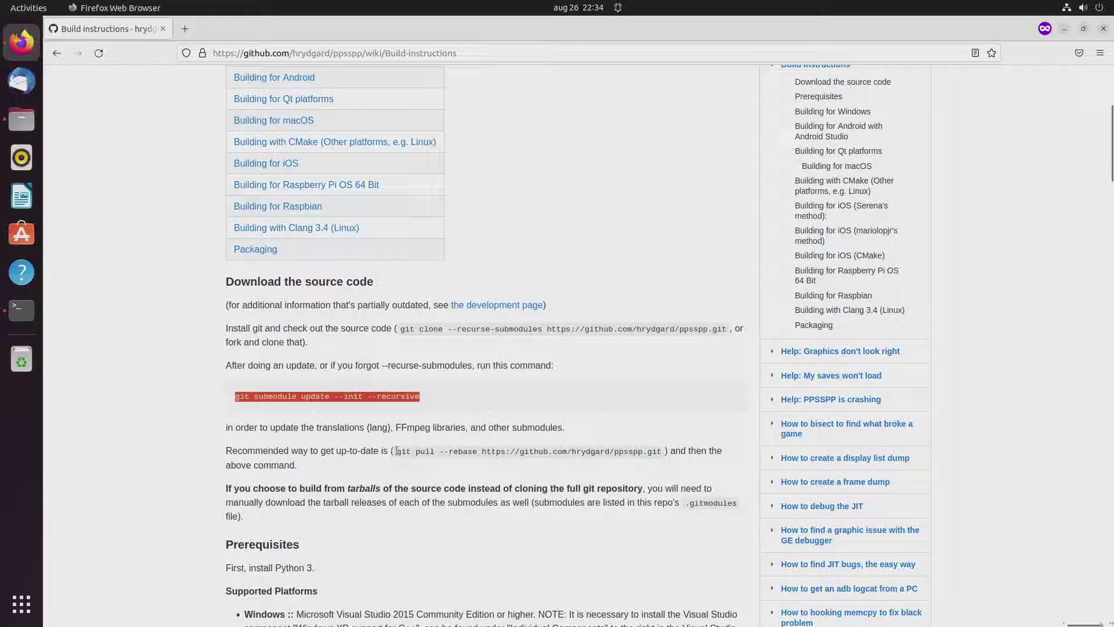
left_click_drag(396, 451, 664, 453)
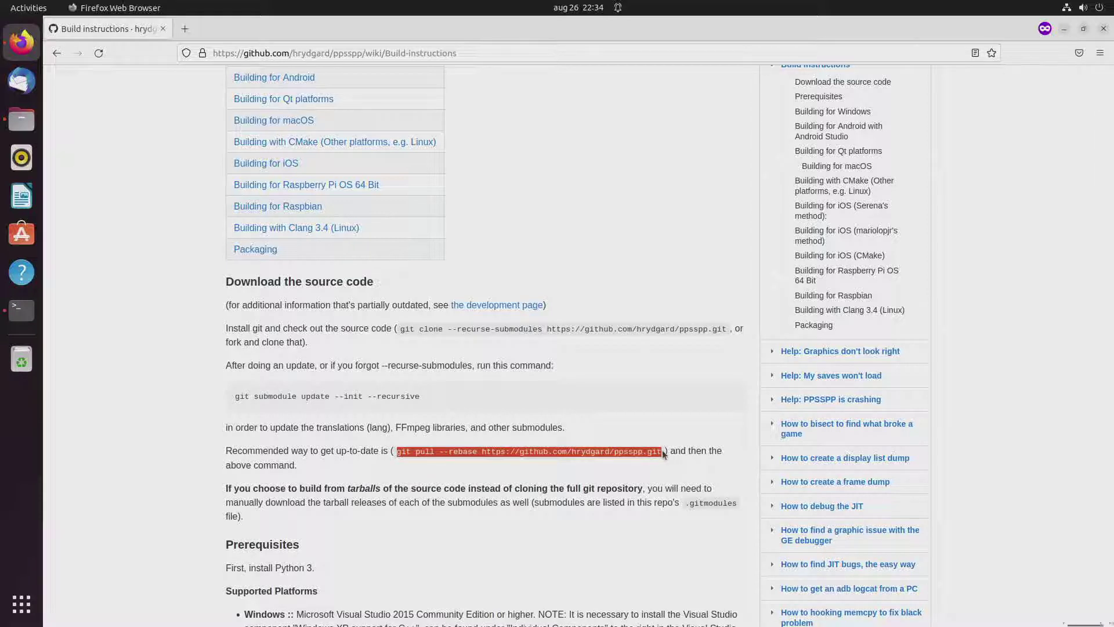
left_click(441, 401)
left_click_drag(441, 401, 202, 392)
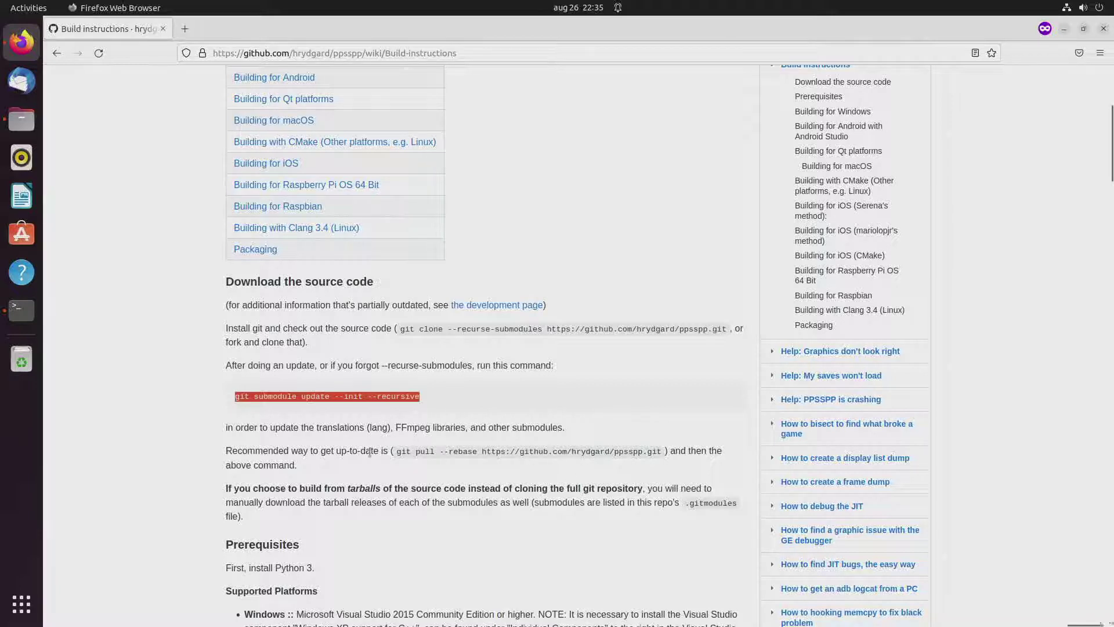
left_click(180, 441)
Highlight the Debian/Ubuntu prerequisites command and compare it with sudo apt install build-essential cmake libgl1-mesa-dev libsdl2-dev libvulkan-dev at the terminal prompt
scroll(180, 436, "down", 5)
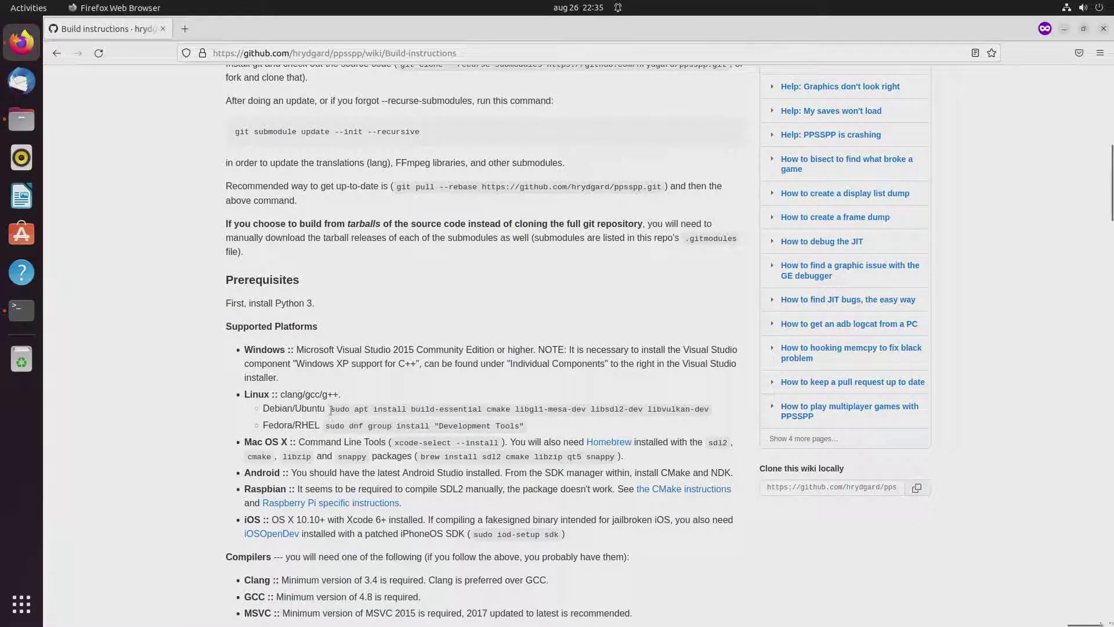
left_click_drag(331, 409, 723, 417)
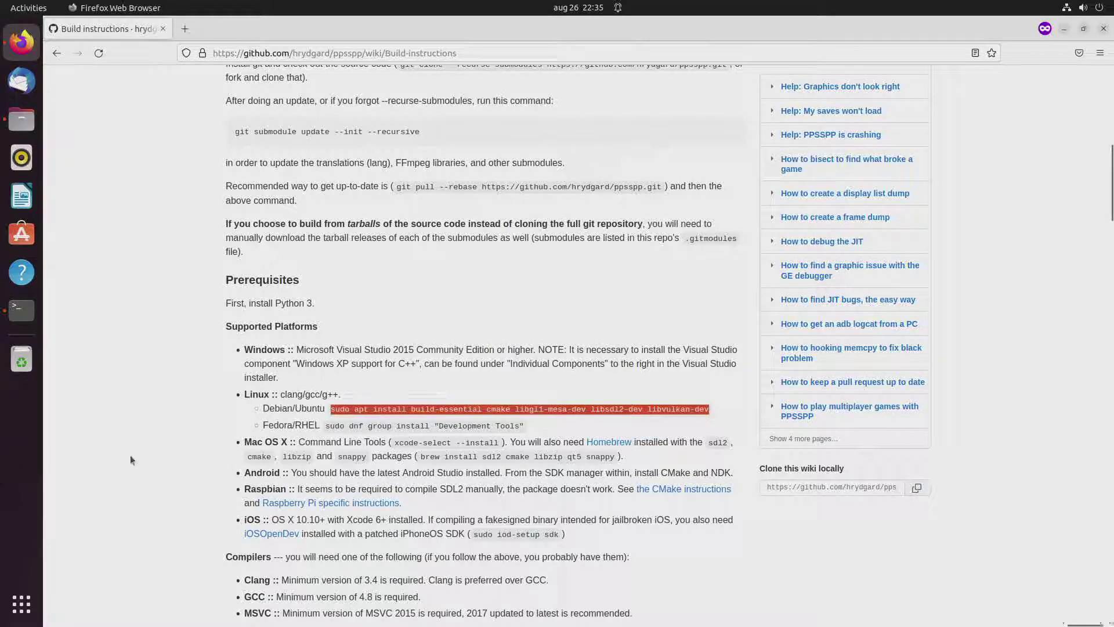
left_click(22, 309)
middle_click(116, 249)
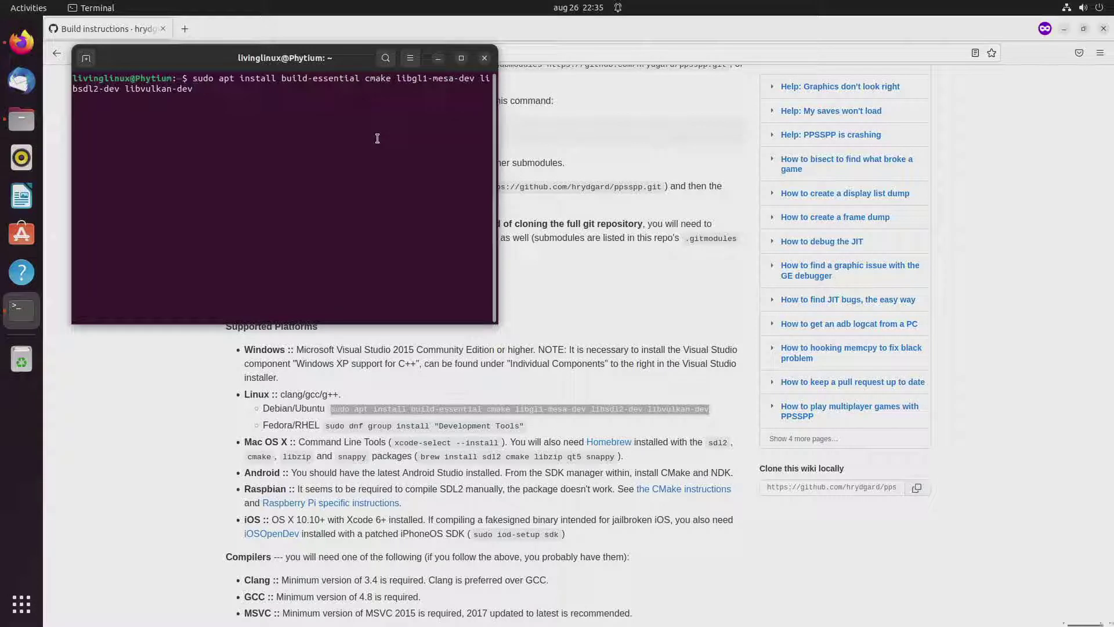
Recall the Qt5 apt install command in the terminal and compare it with the development libraries listed under Building for Qt platforms
key("Up")
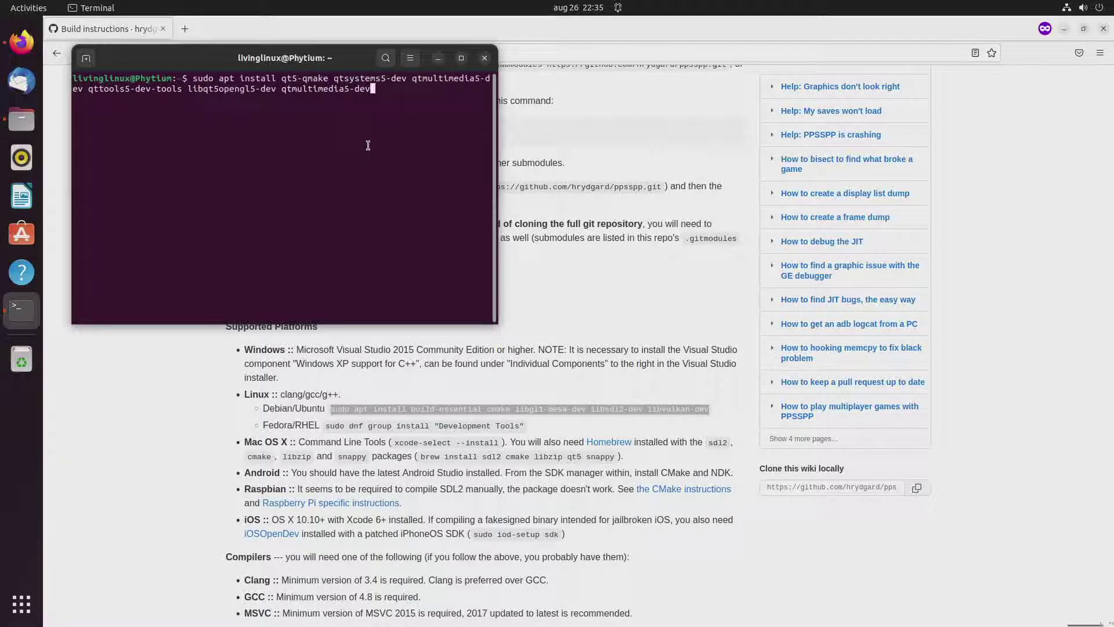
left_click(147, 447)
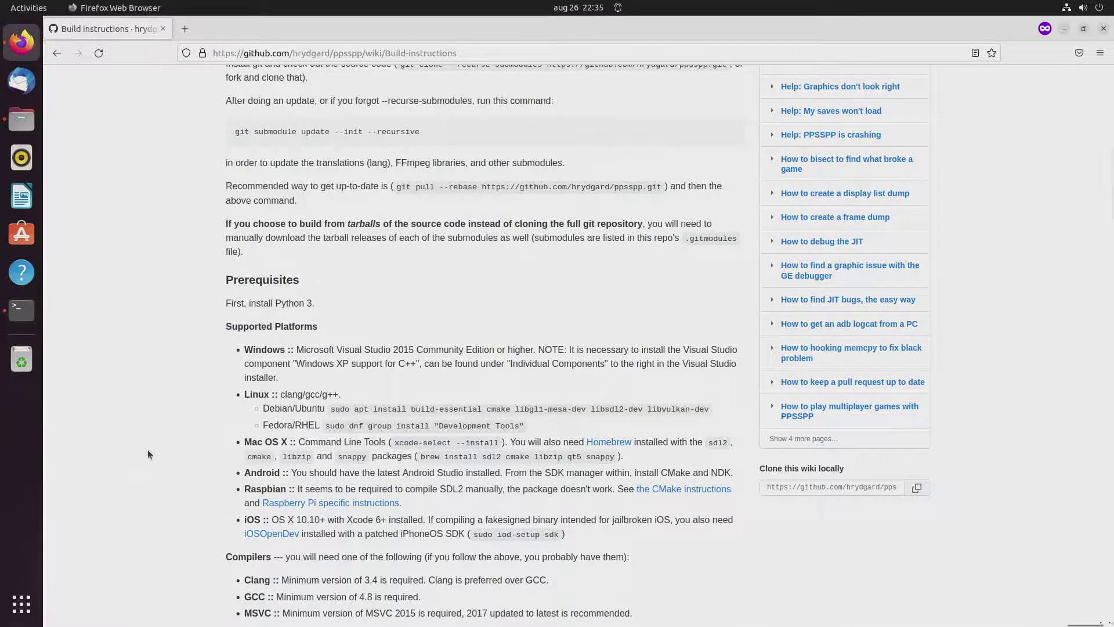
scroll(147, 453, "down", 5)
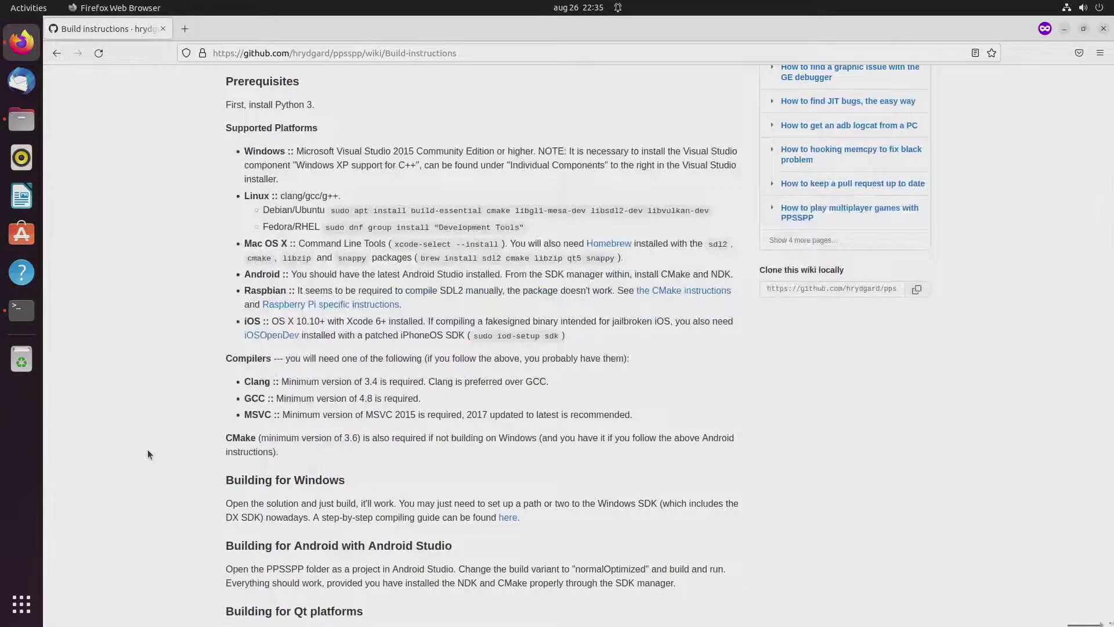
scroll(148, 454, "down", 5)
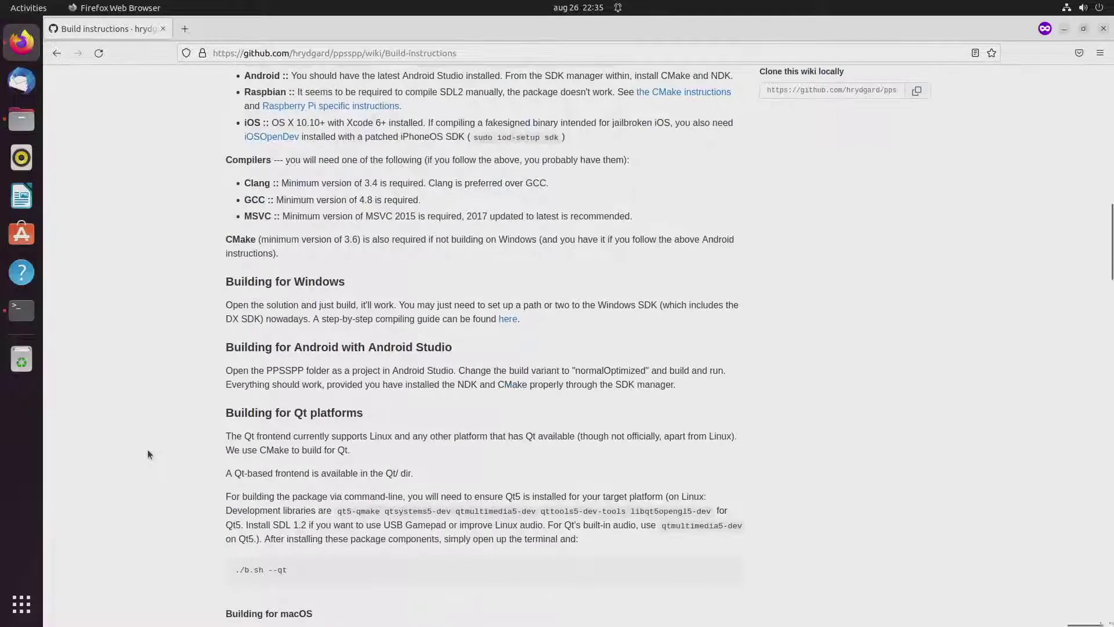
scroll(147, 454, "down", 2)
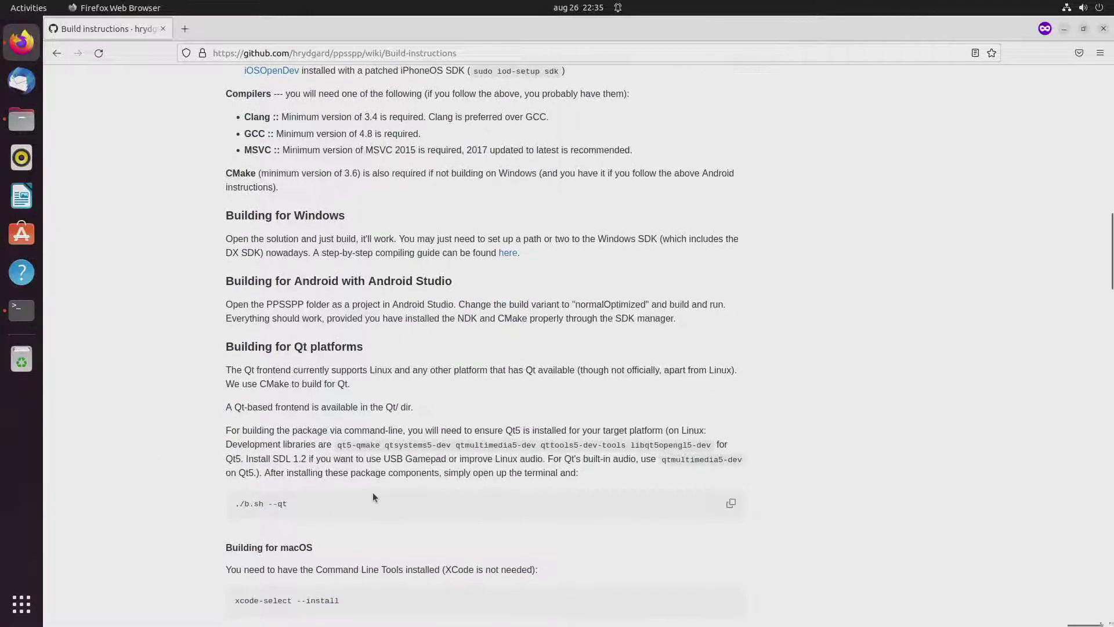
left_click_drag(338, 446, 714, 439)
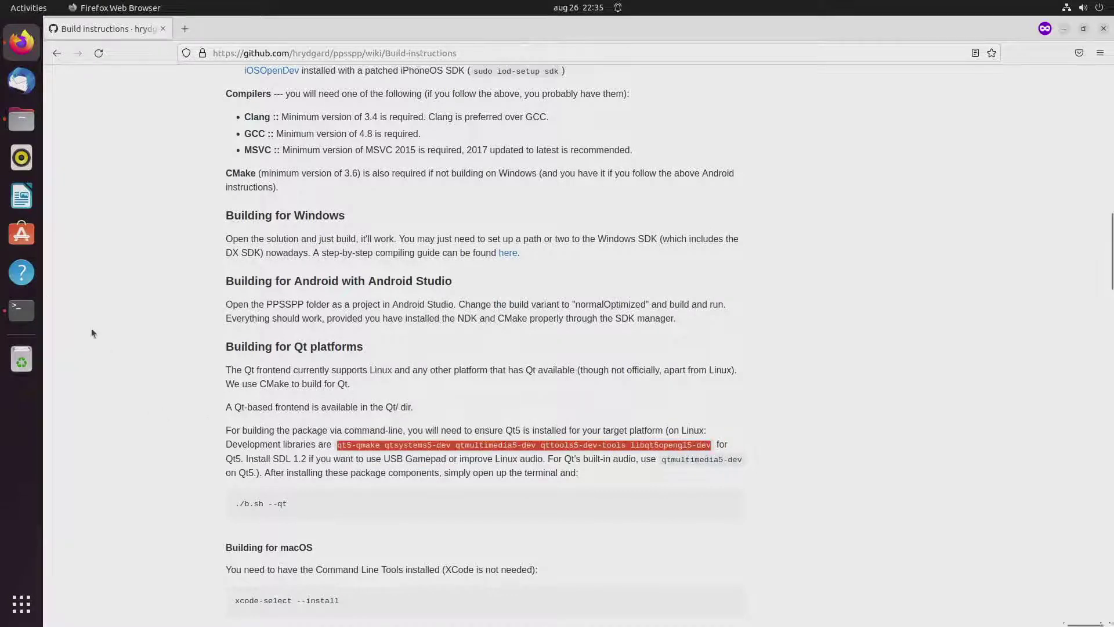
left_click(33, 309)
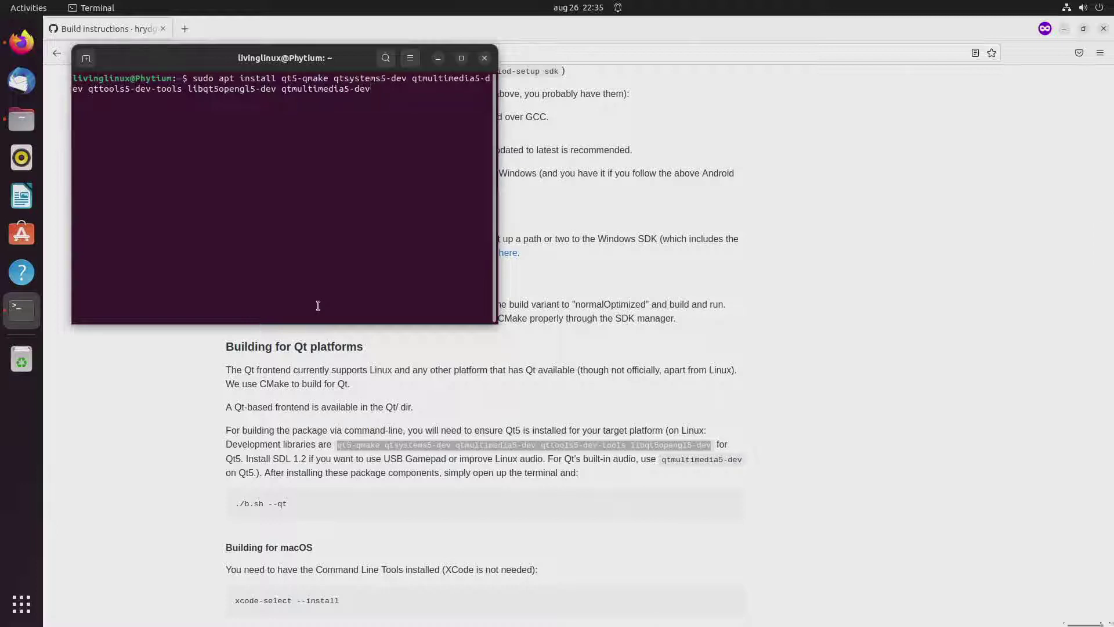
Change from the home folder into the ppsspp directory, listing the folder contents with ls -l before and after
key("Up")
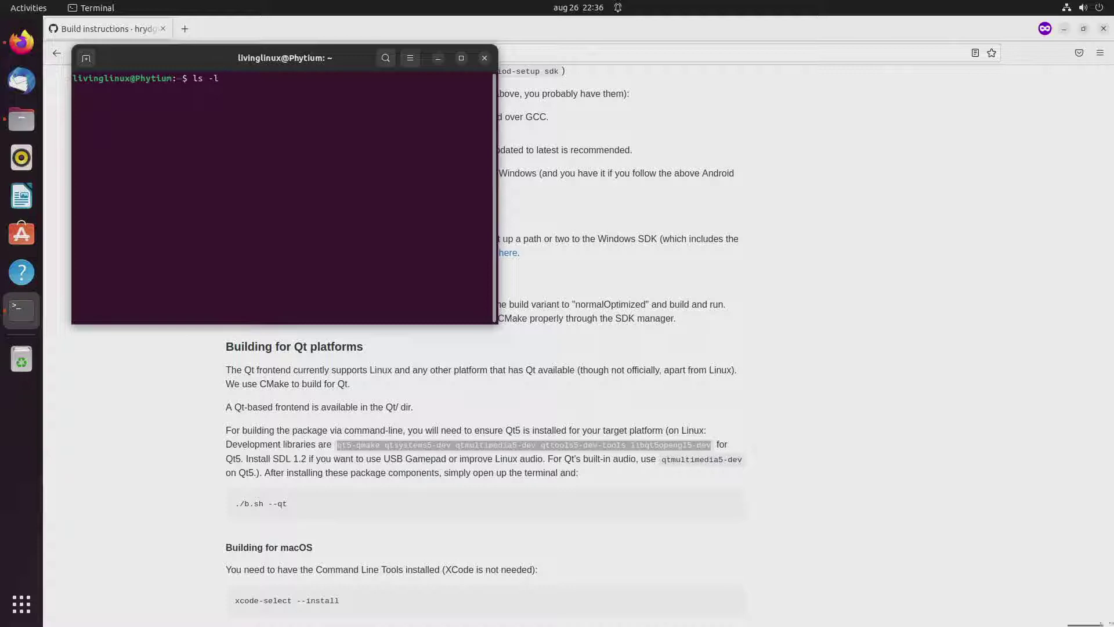
key("Return")
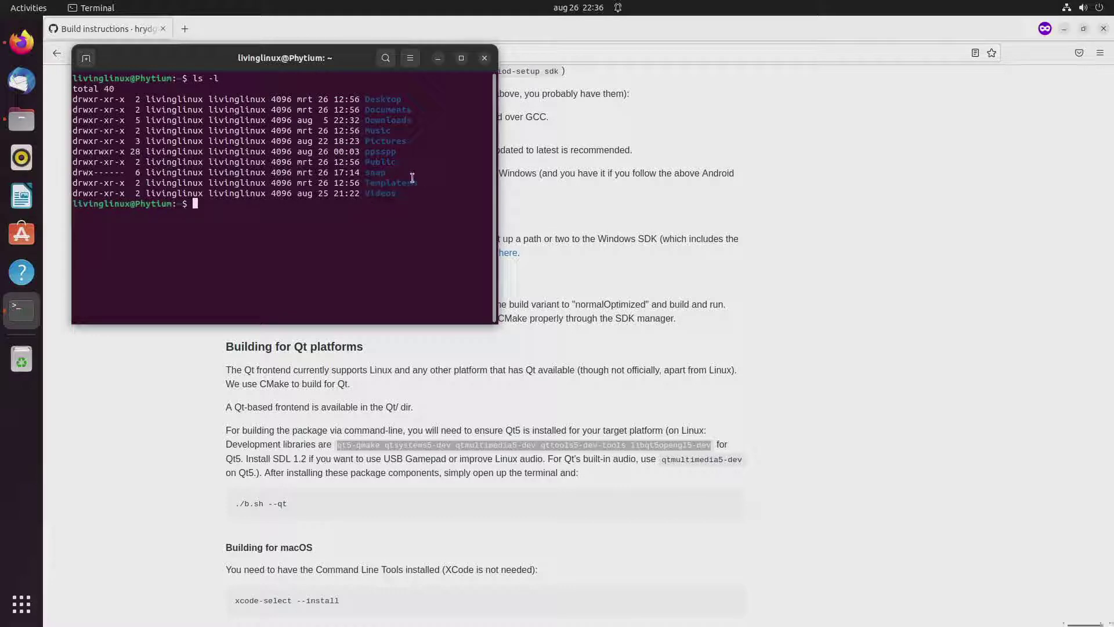
left_click_drag(412, 160, 398, 256)
left_click(397, 258)
type("cd ppsspp")
key("Return")
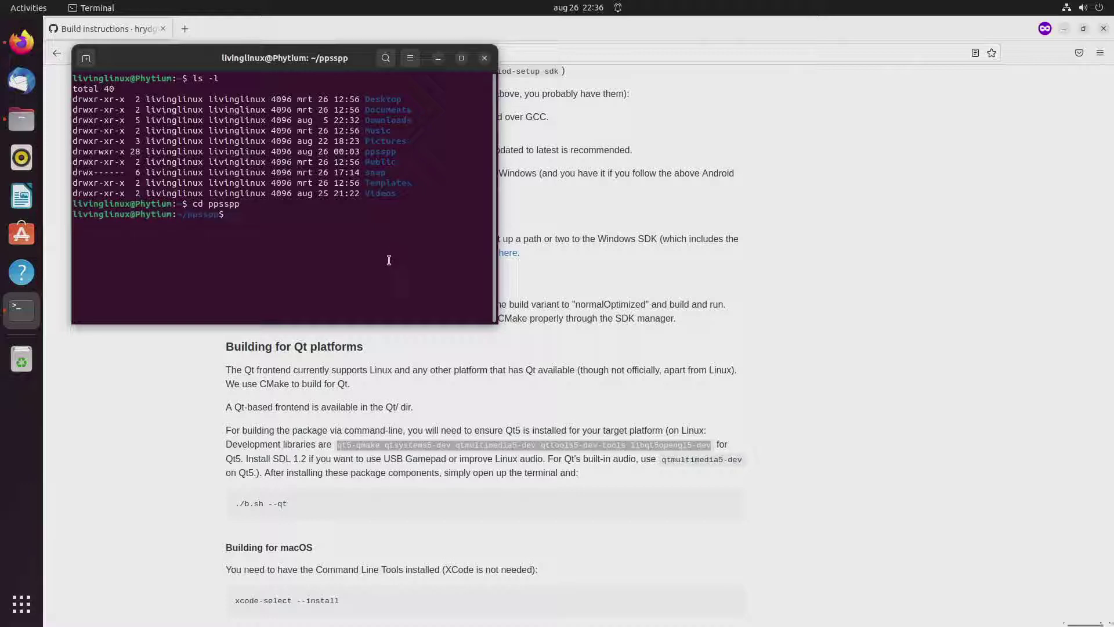
type("ls -l")
key("Return")
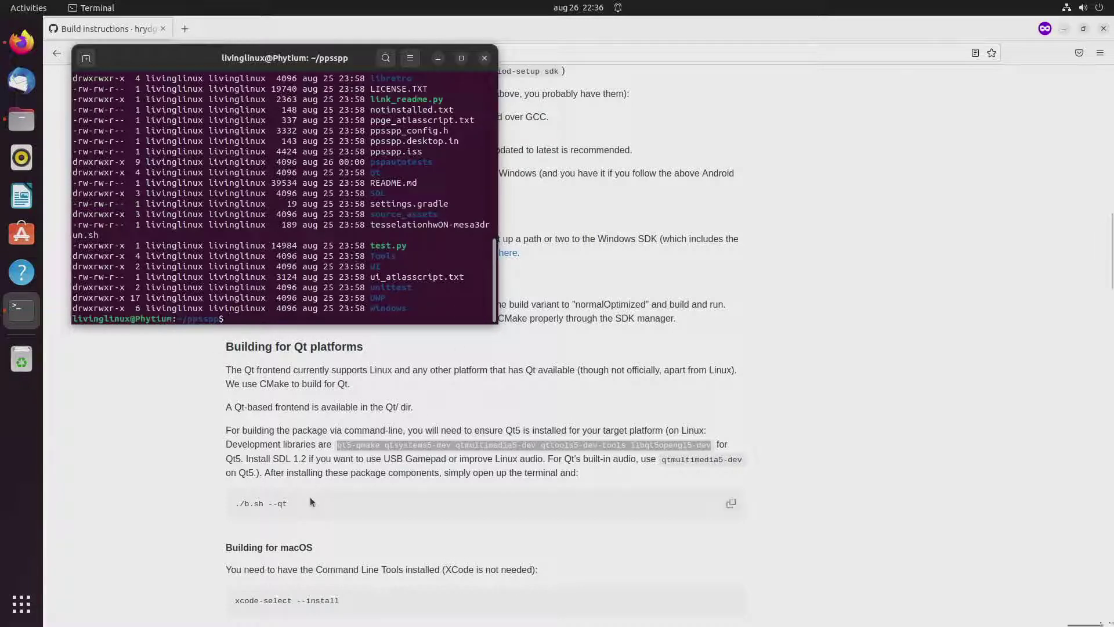
Highlight the Qt build command on the wiki page and recall ./b.sh --qt at the terminal prompt in the ppsspp directory
left_click_drag(306, 501, 231, 500)
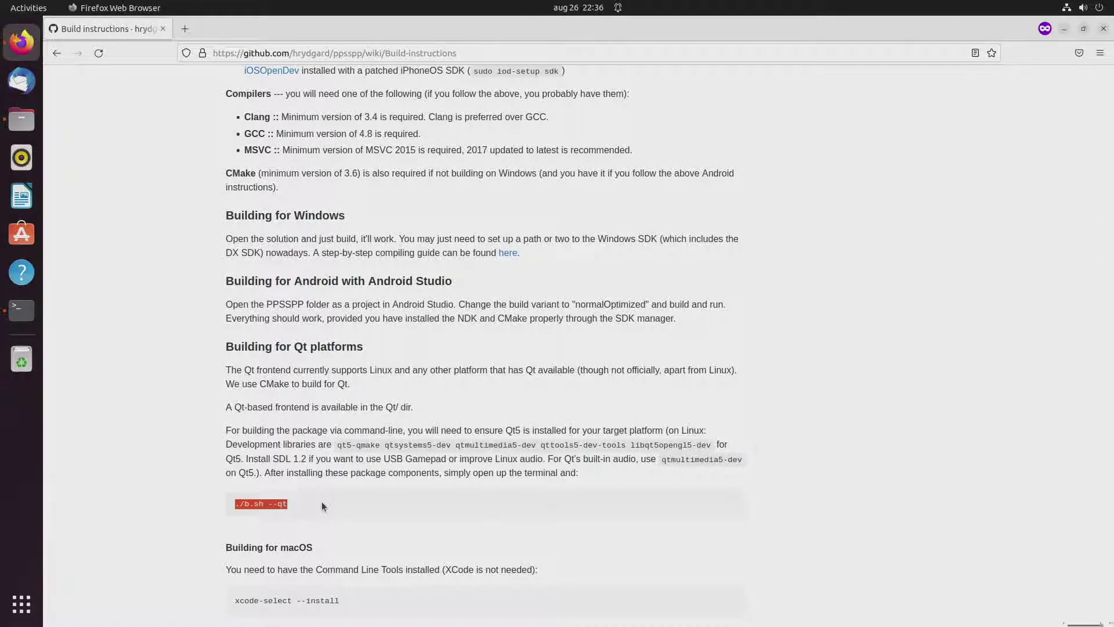
left_click(21, 310)
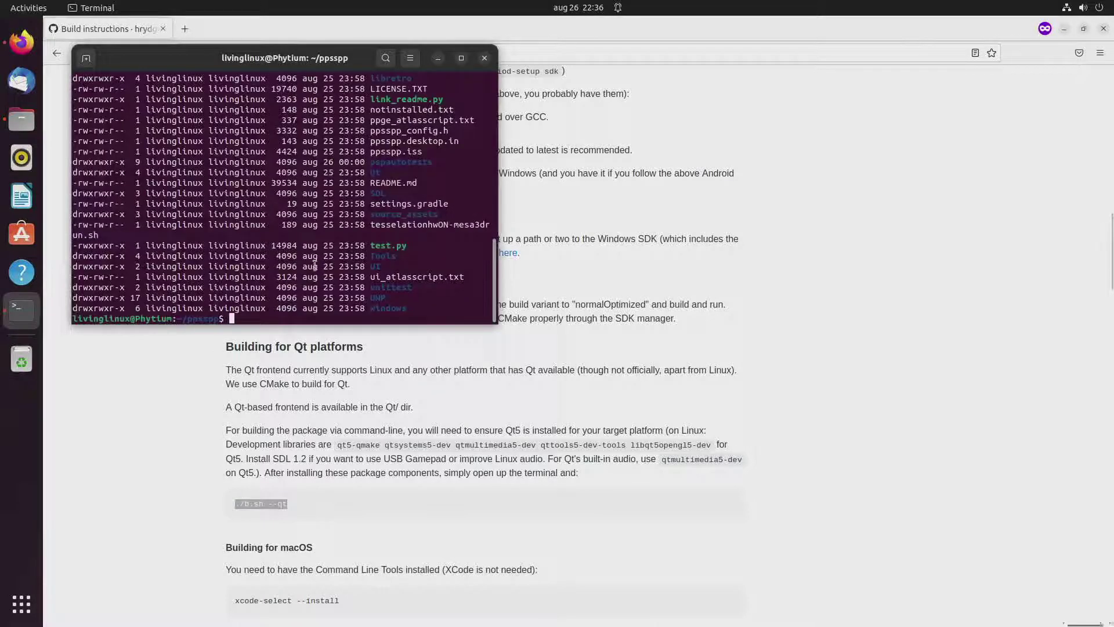
type("ls -l")
key("Up")
key("Up")
key("Up")
key("Up")
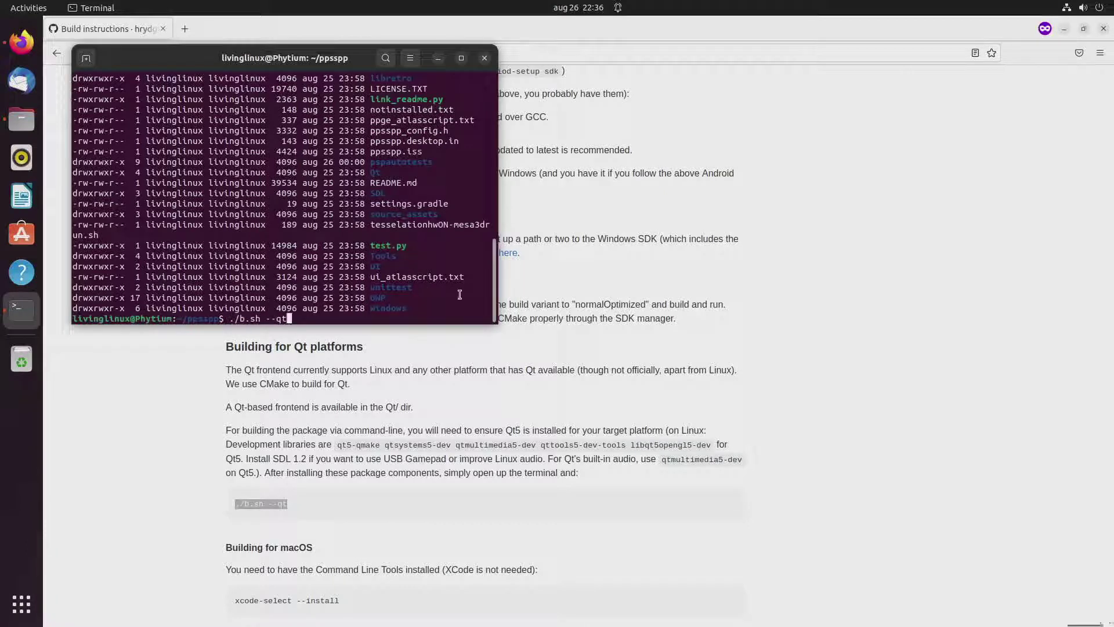
Read the wiki's build instructions from the Qt platforms section down to Building with CMake (Other platforms, e.g. Linux)
left_click(183, 481)
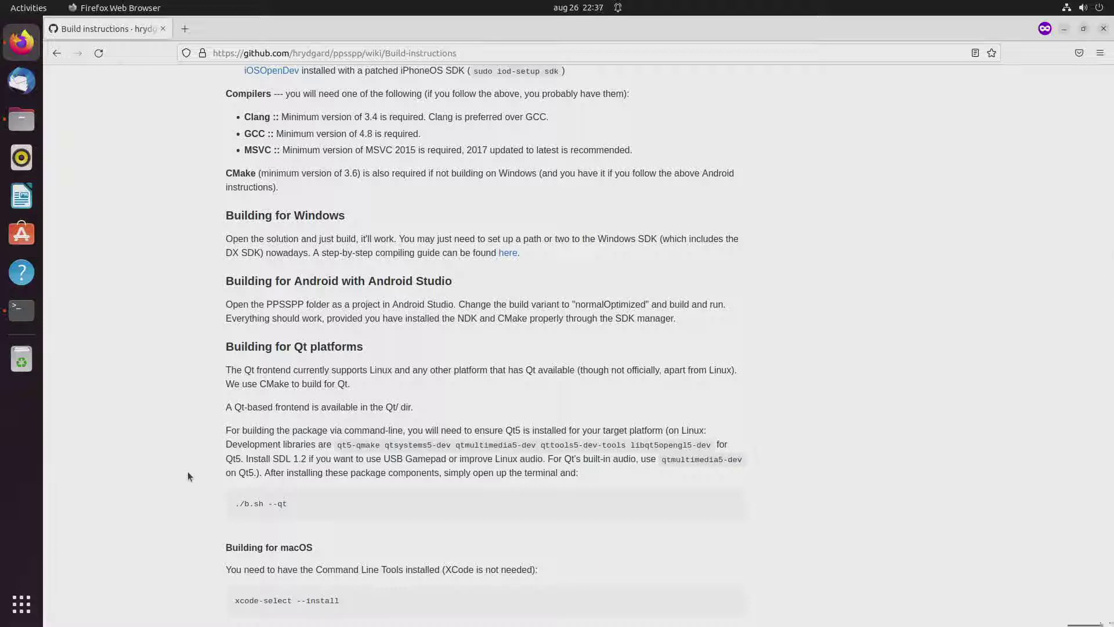
scroll(192, 472, "down", 2)
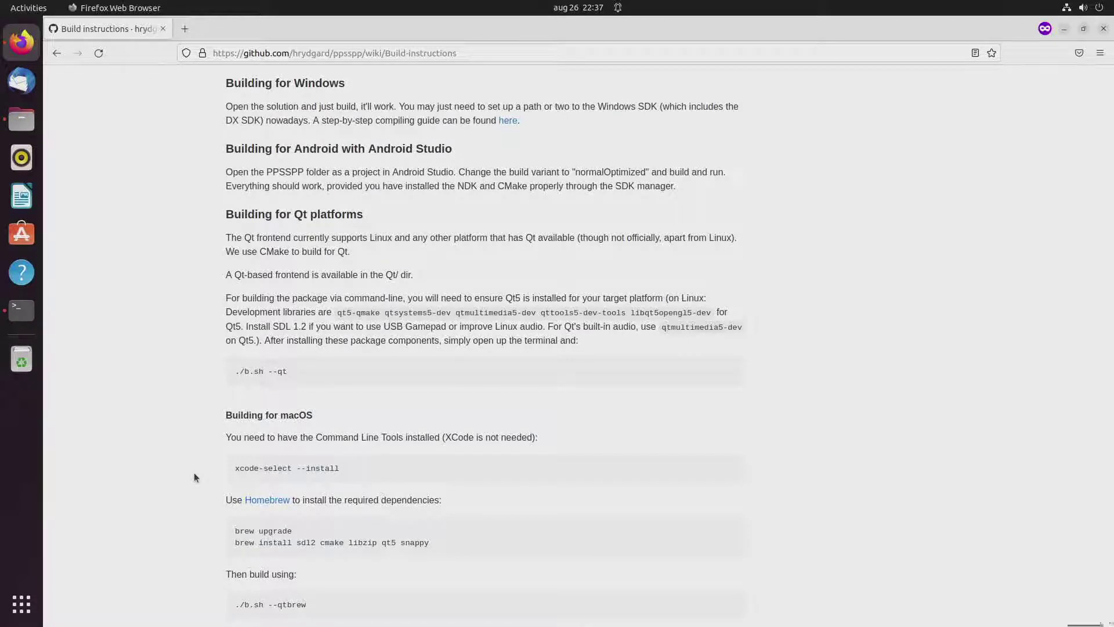
scroll(193, 473, "down", 3)
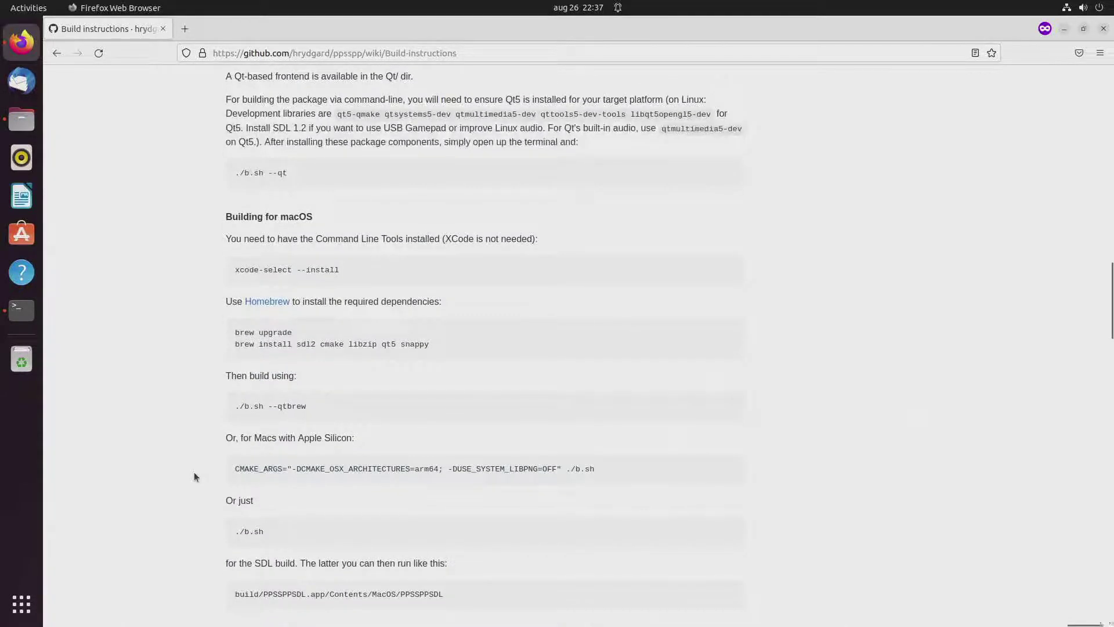
scroll(194, 473, "down", 5)
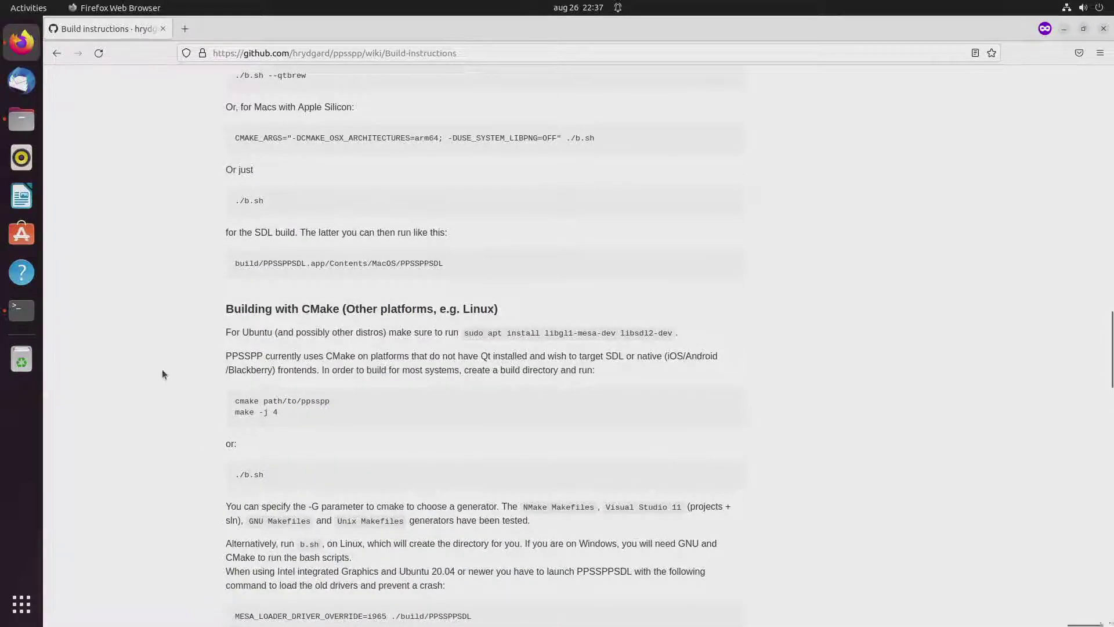
Switch to the file manager, go to the build folder inside ppsspp, and launch the compiled PPSSPPQt program
left_click(22, 118)
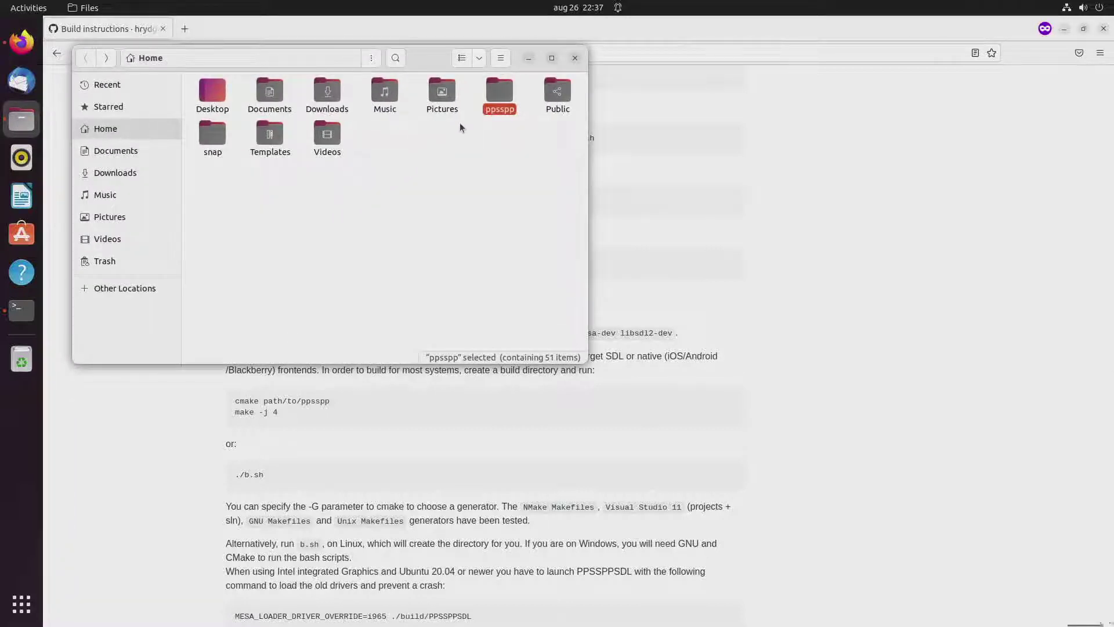
double_click(502, 95)
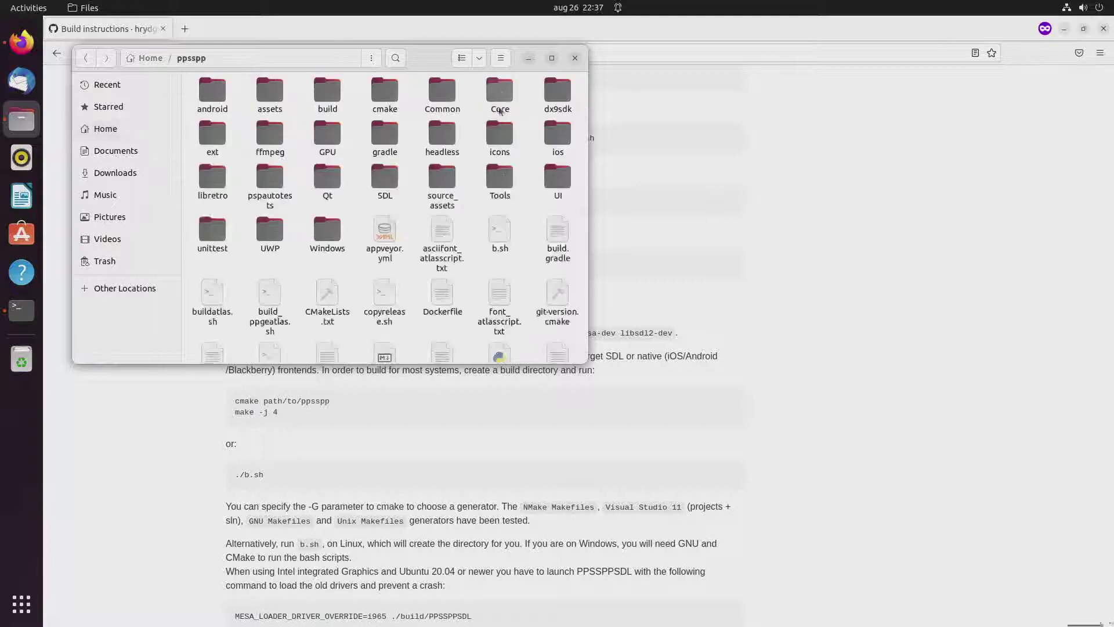
double_click(333, 95)
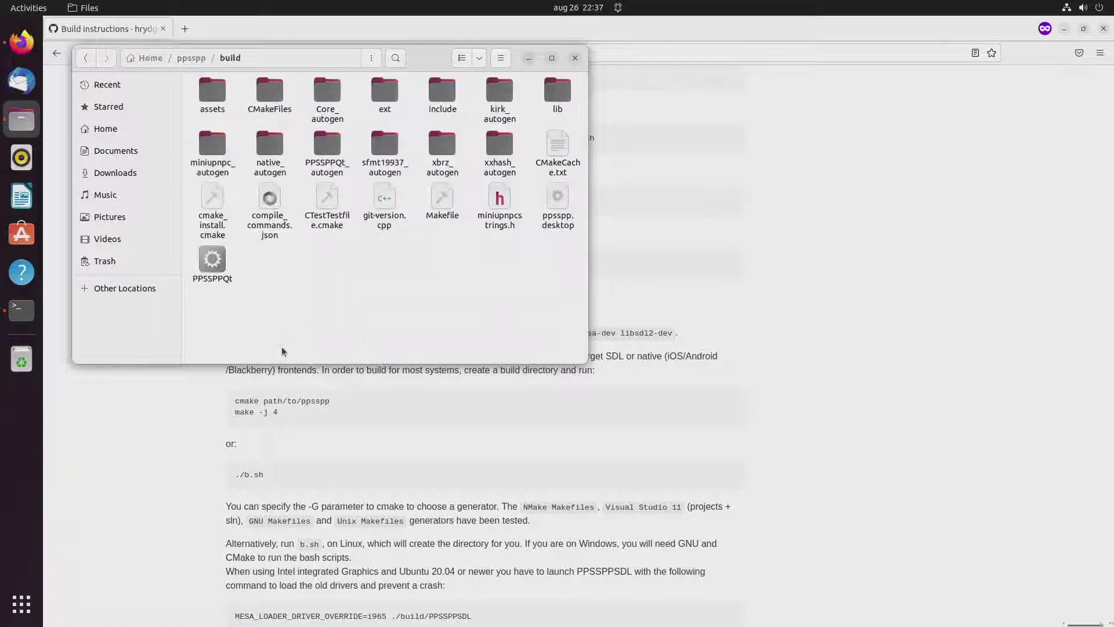
left_click(212, 264)
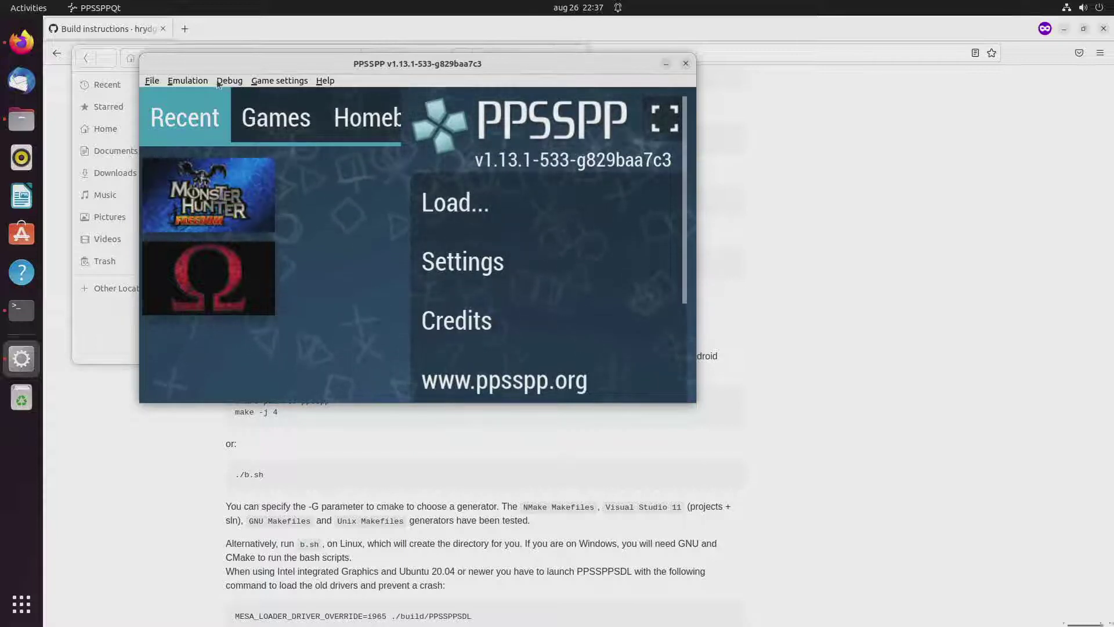
Set the emulator's window size to 3x
left_click(179, 81)
mouse_move(237, 80)
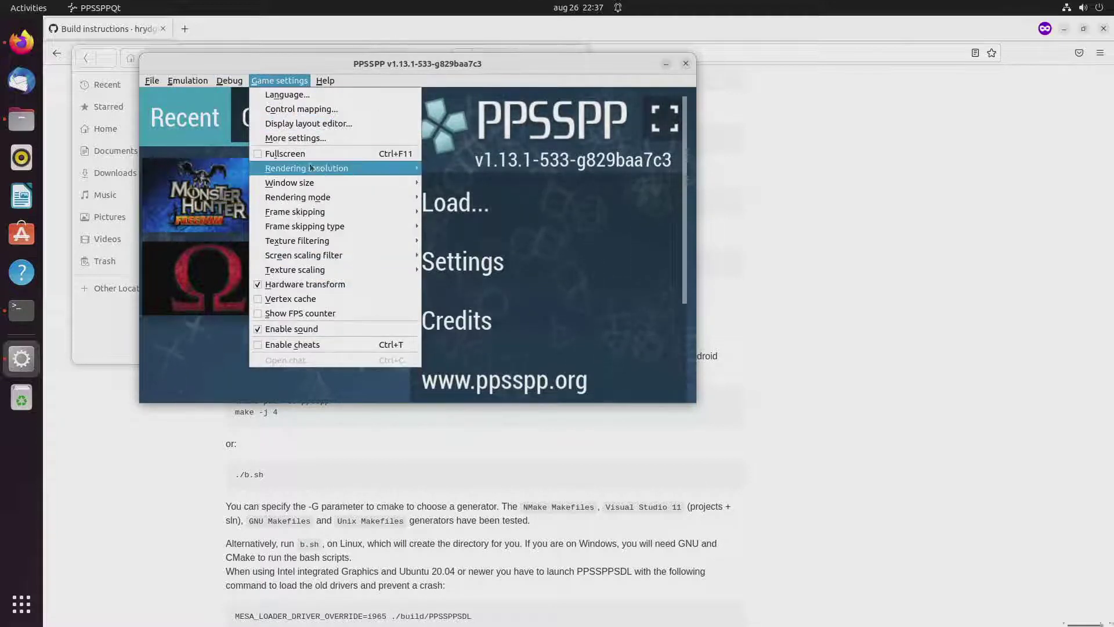
mouse_move(374, 190)
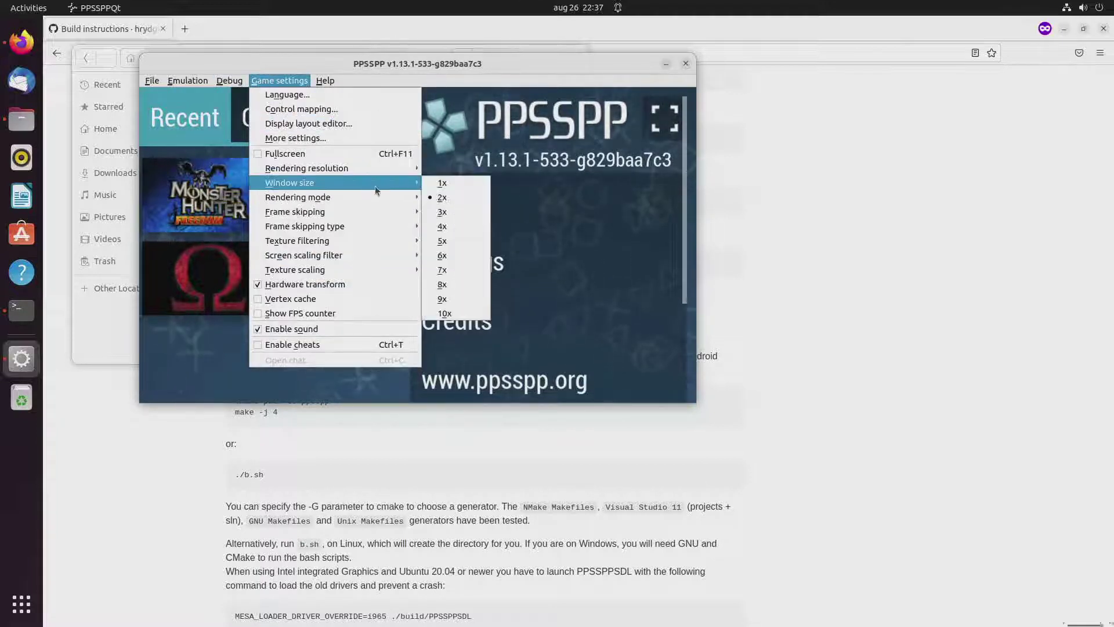
left_click(460, 210)
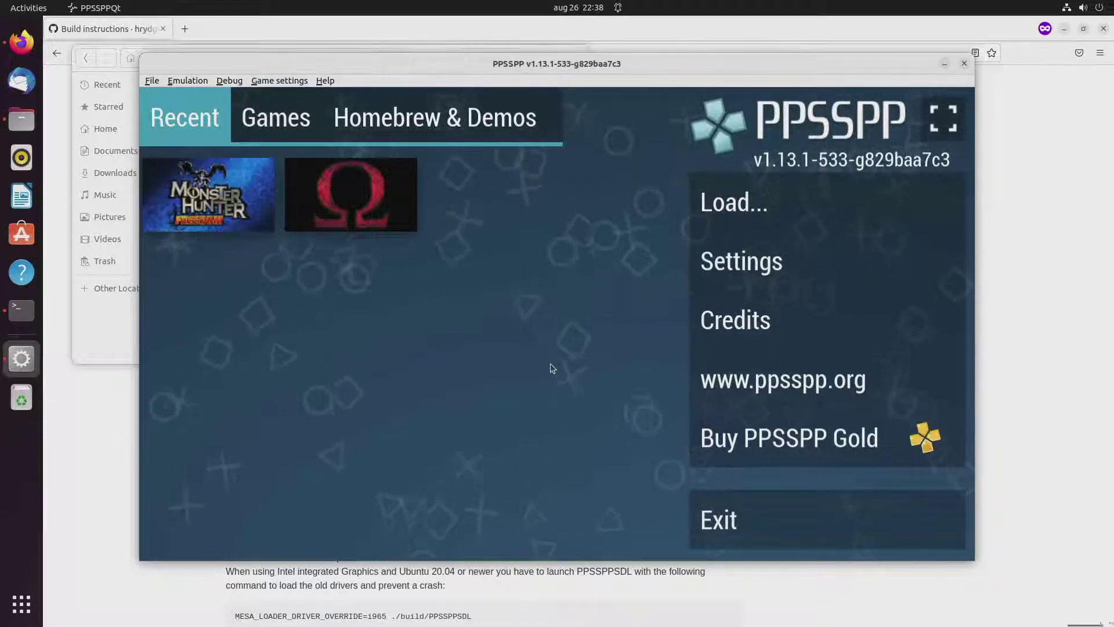
Try to change the graphics backend to Vulkan and agree to restart the emulator
left_click(771, 264)
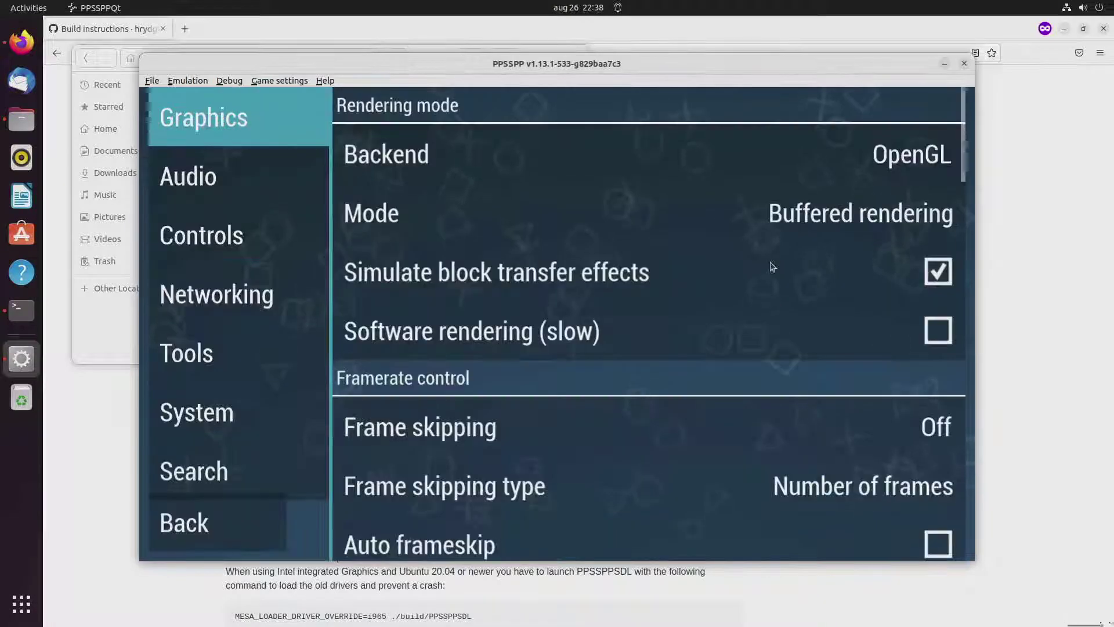
left_click(427, 162)
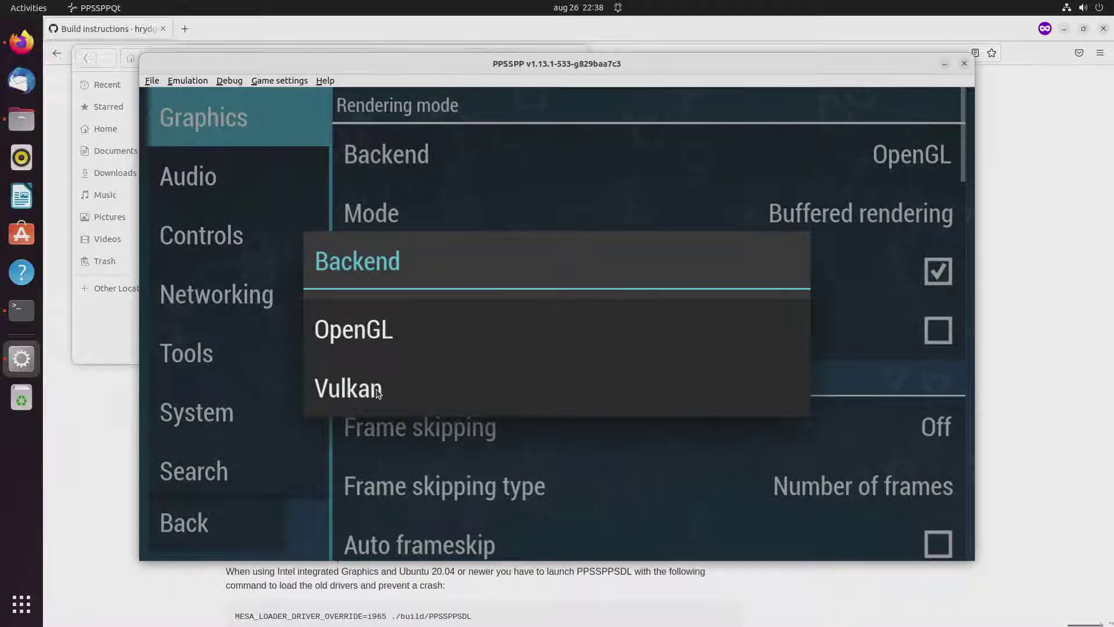
left_click(377, 392)
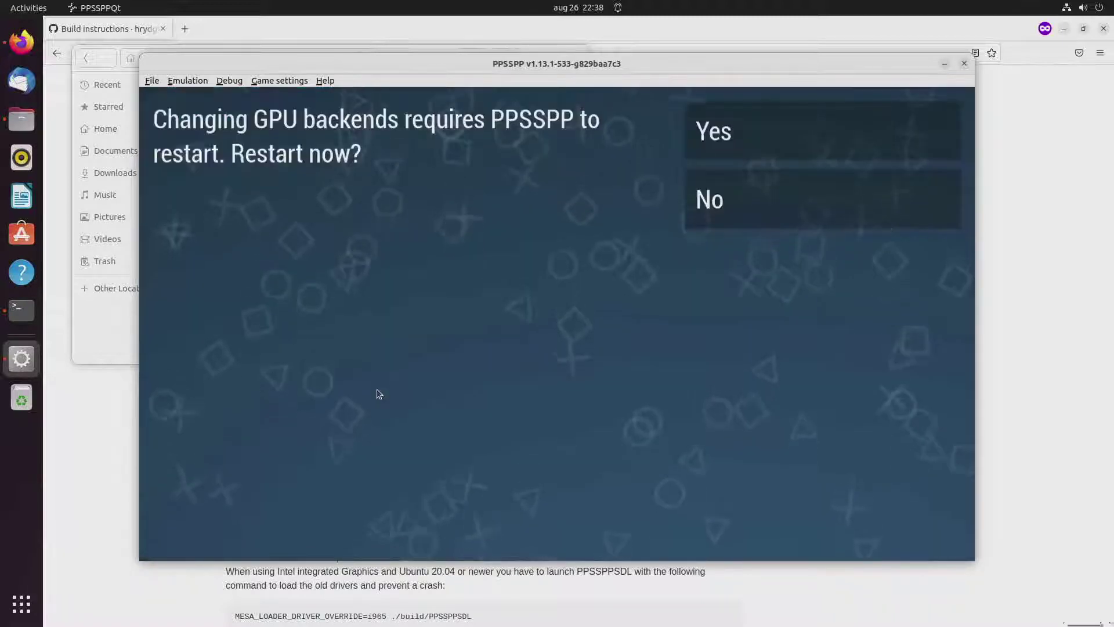
left_click(736, 137)
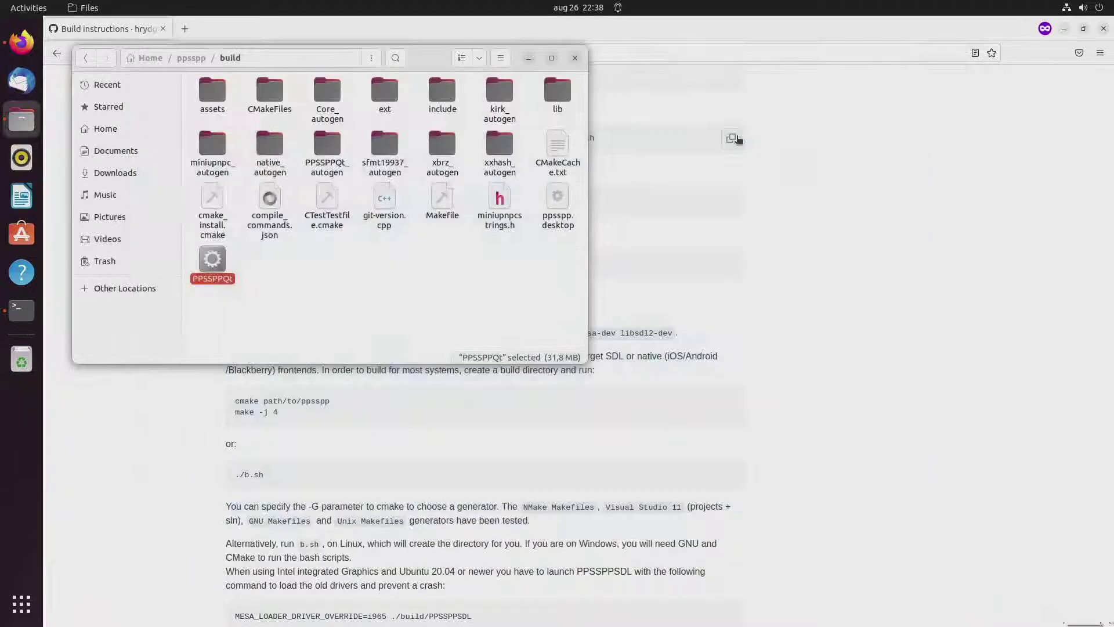
Relaunch PPSSPPQt from the build folder and enlarge its window to 3x
double_click(215, 265)
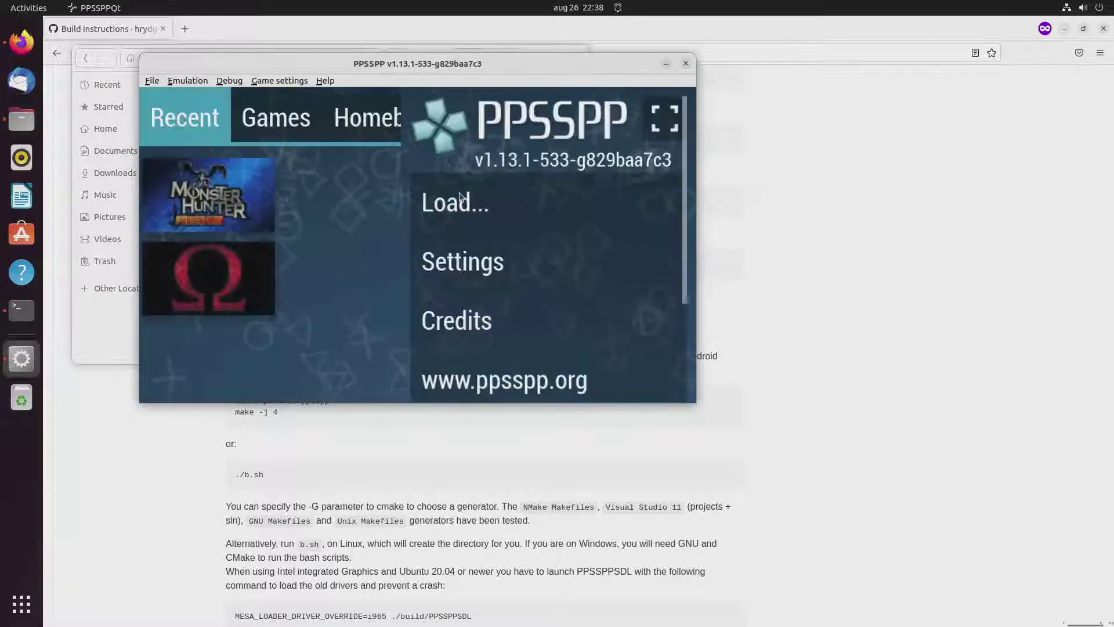
left_click(269, 83)
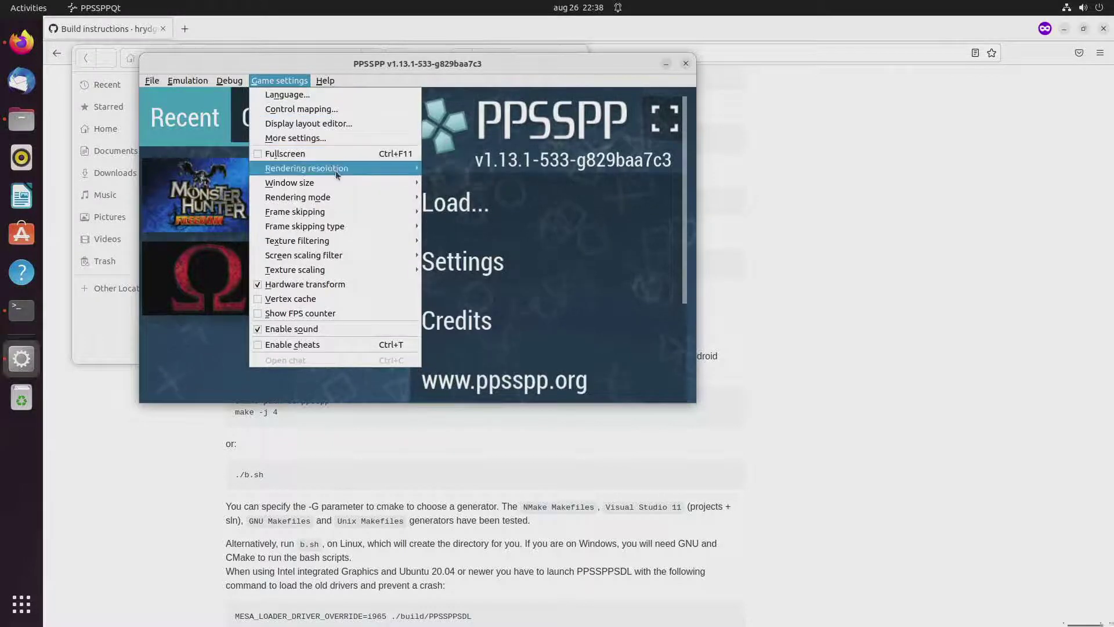
mouse_move(368, 182)
left_click(442, 212)
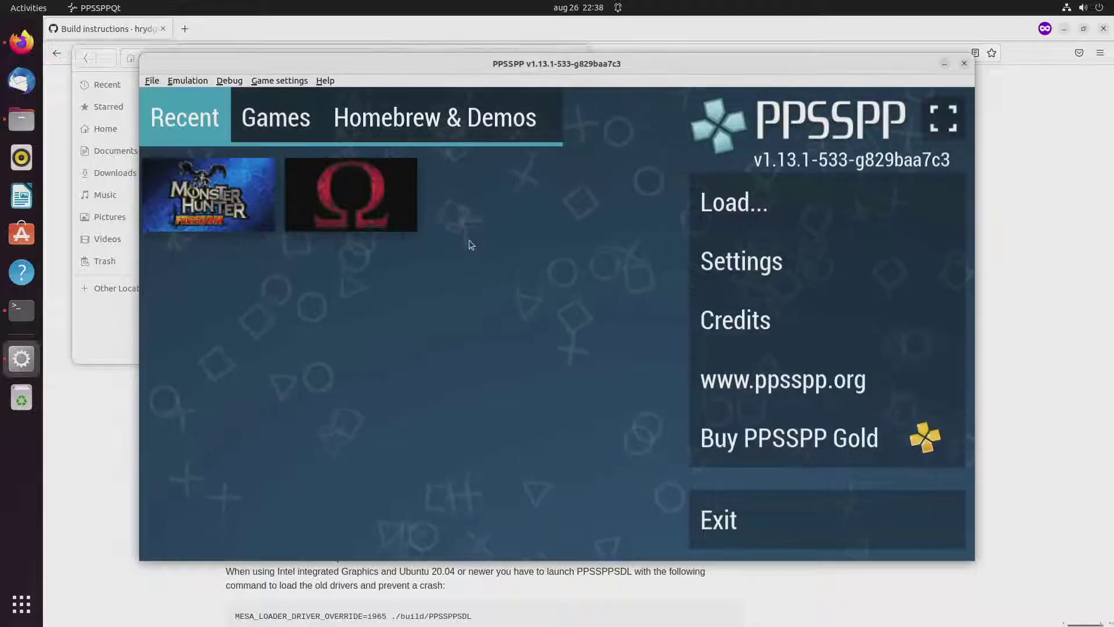
Check the backend and rendering resolution in the Graphics settings, and return to the main screen
left_click(774, 264)
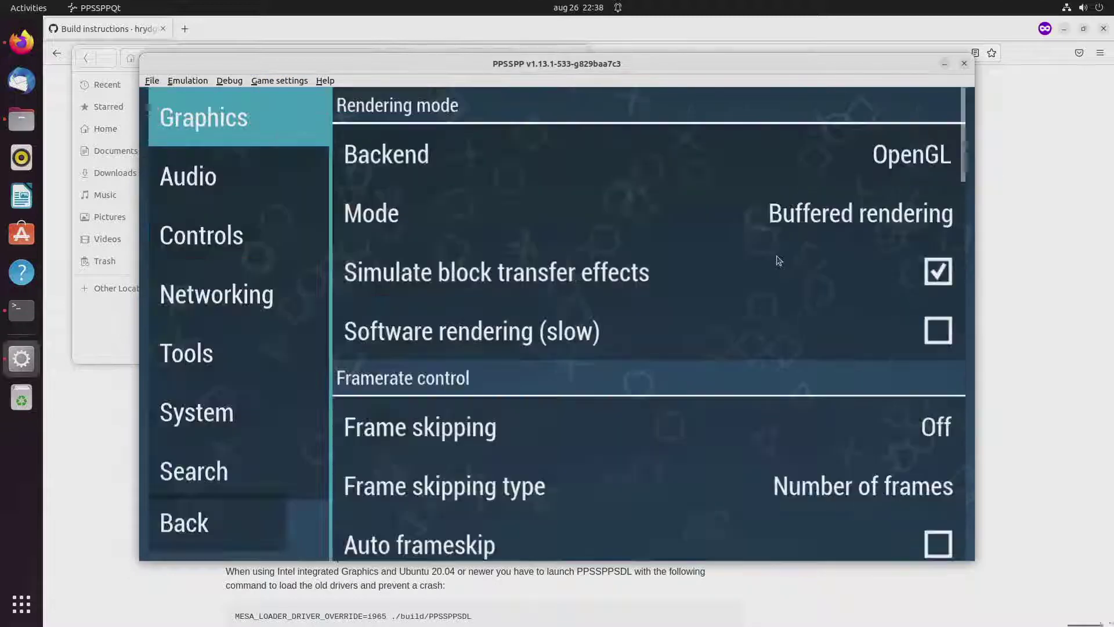
scroll(764, 318, "down", 5)
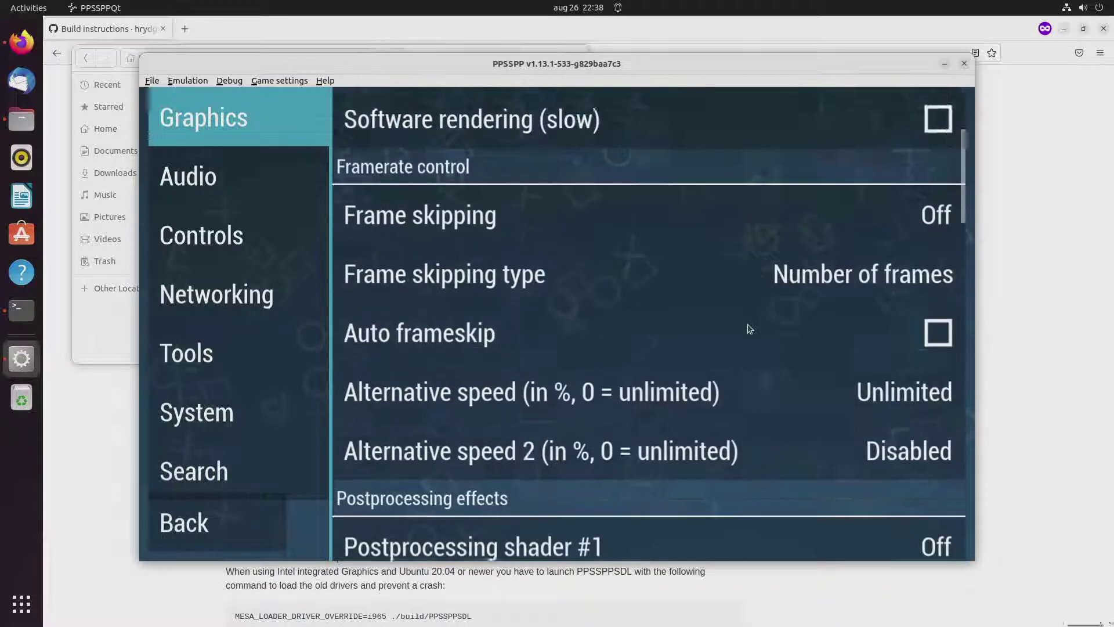
scroll(750, 328, "down", 3)
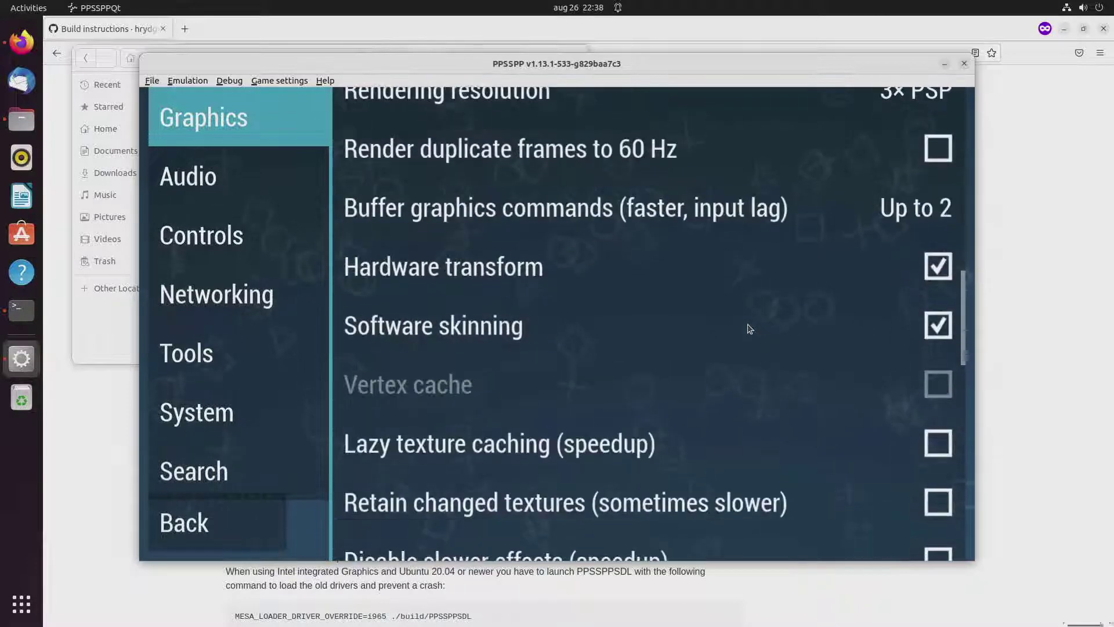
scroll(749, 329, "up", 2)
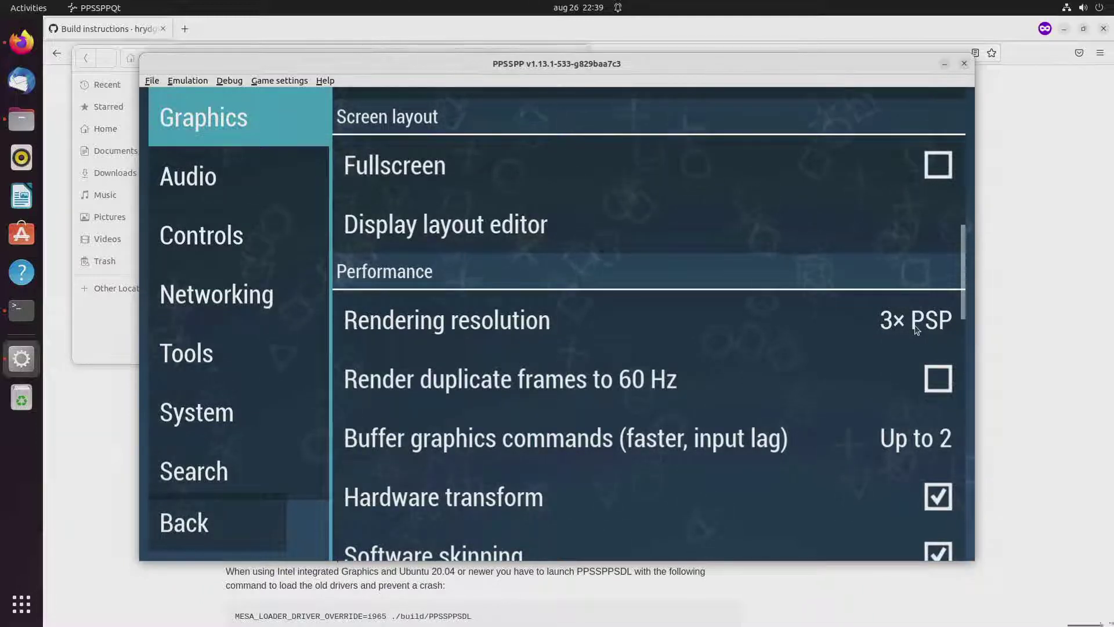
left_click(194, 525)
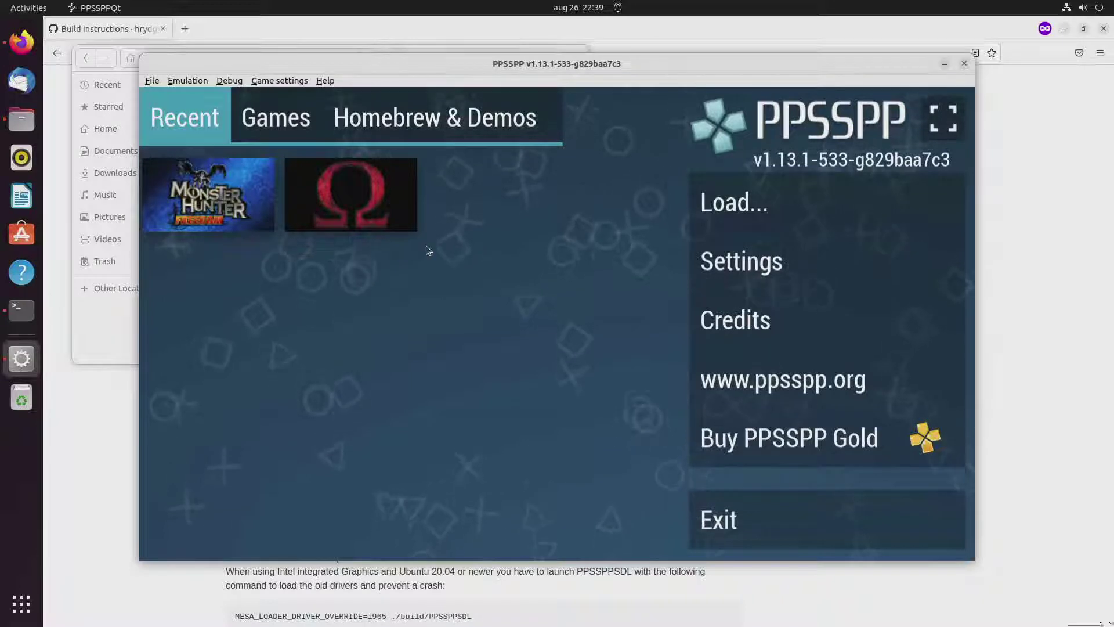
Load God of War: Chains of Olympus from the recent games and start a new game
left_click(373, 218)
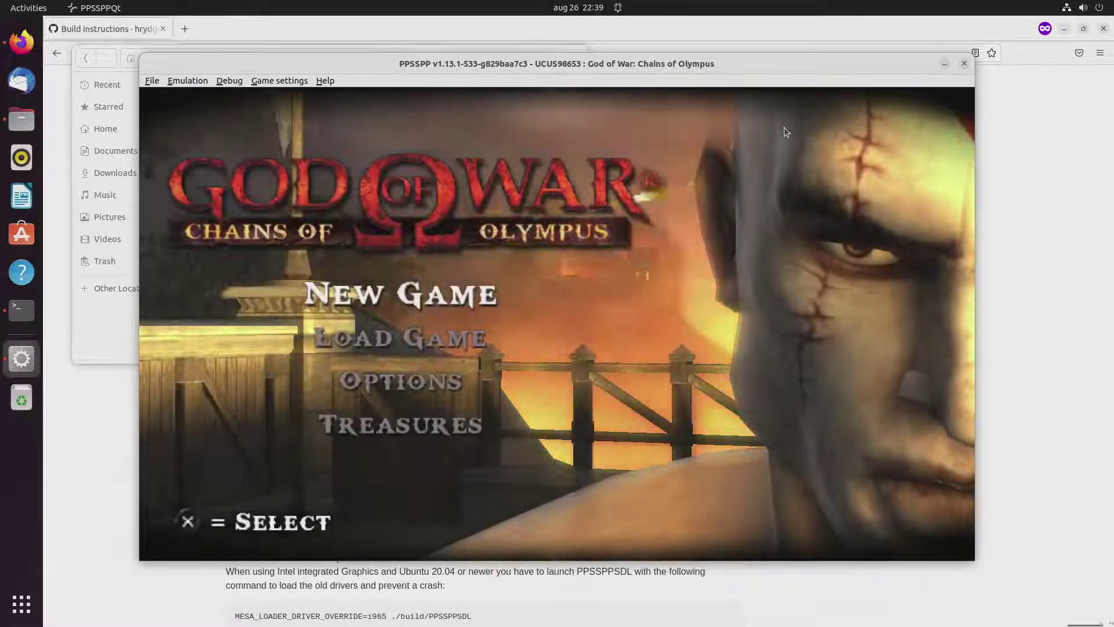
key("Down")
key("Up")
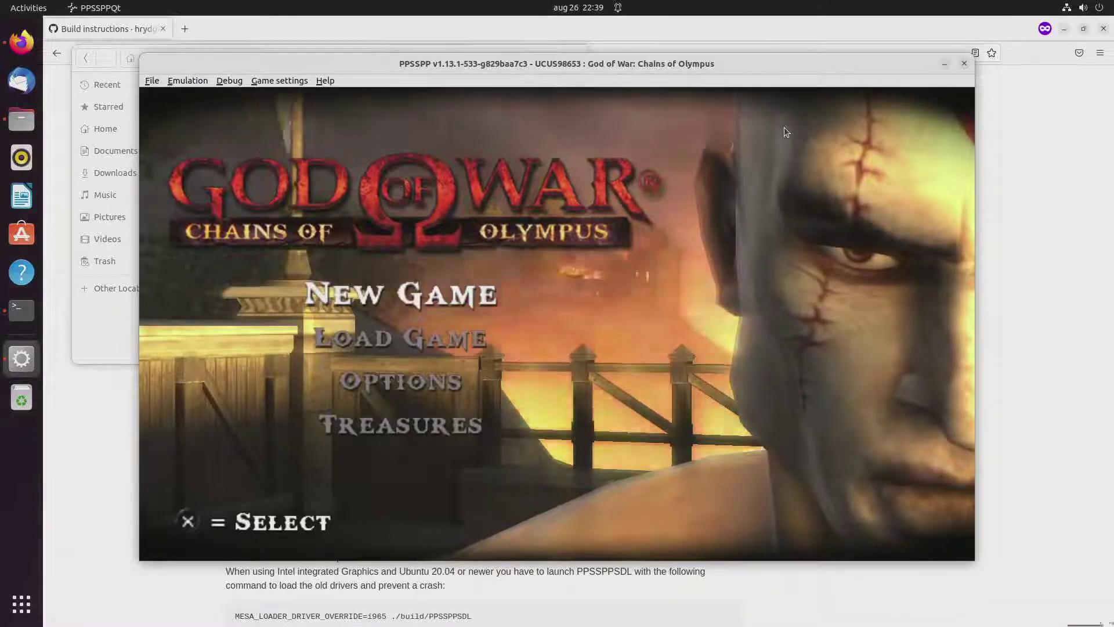
key("z")
key("z")
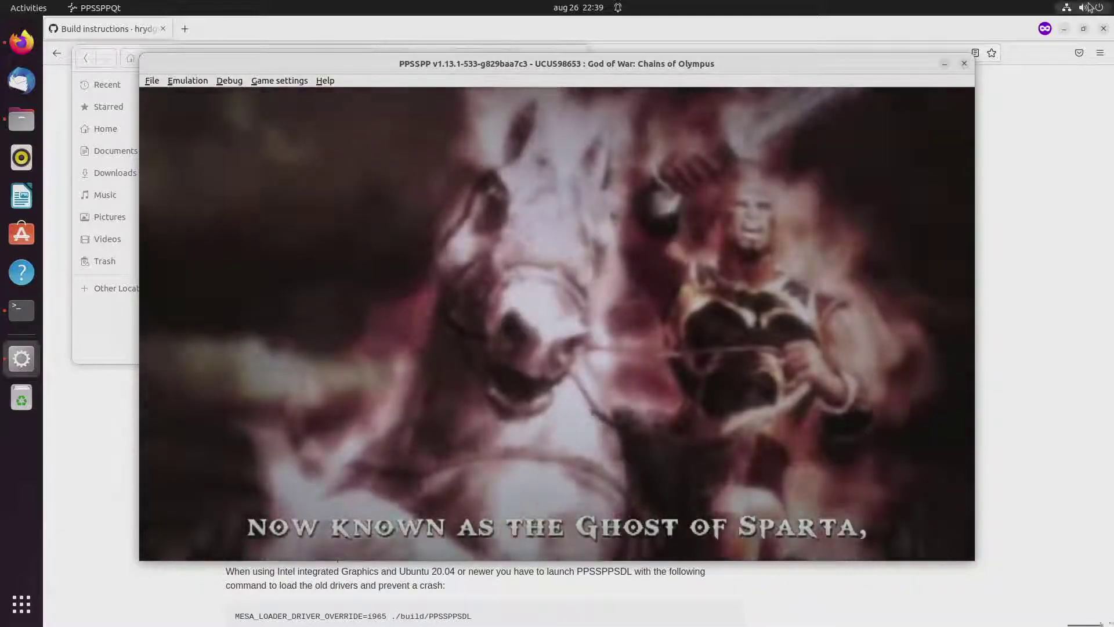
Change the system's sound output device to HDMI / DisplayPort 3 - Baffin in the Ubuntu settings, and close them
left_click(1100, 8)
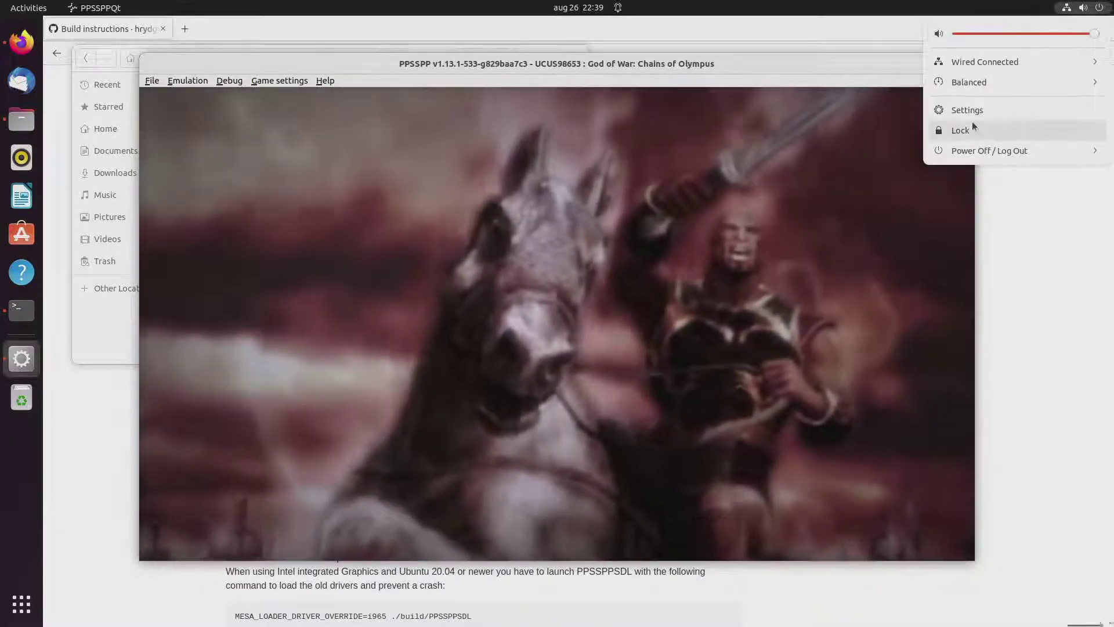
left_click(978, 110)
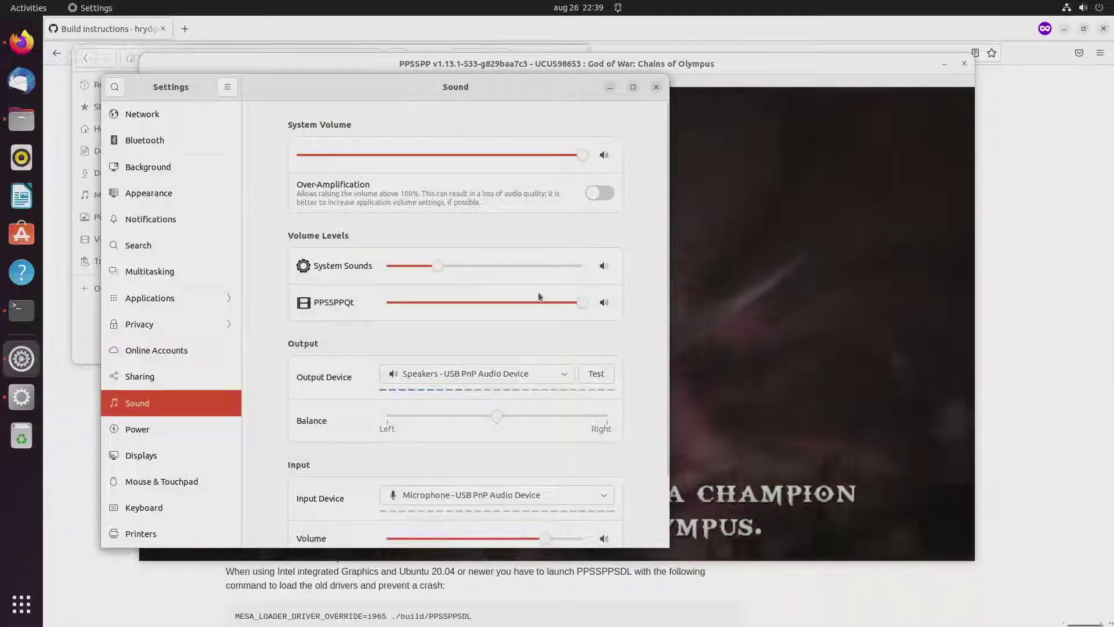
left_click(554, 375)
left_click(550, 342)
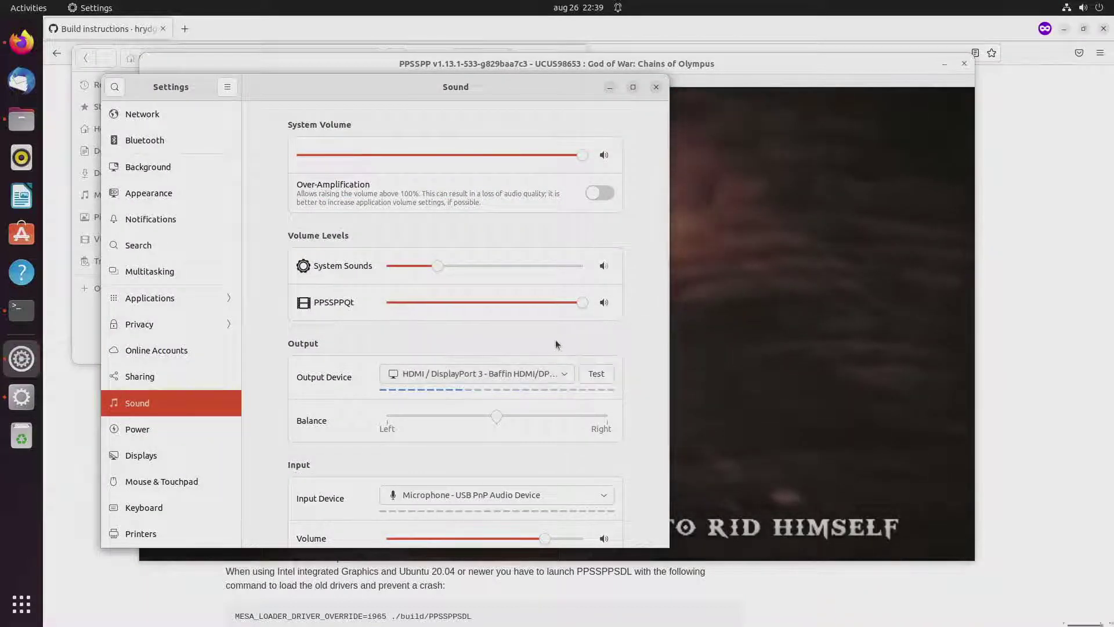
left_click(655, 86)
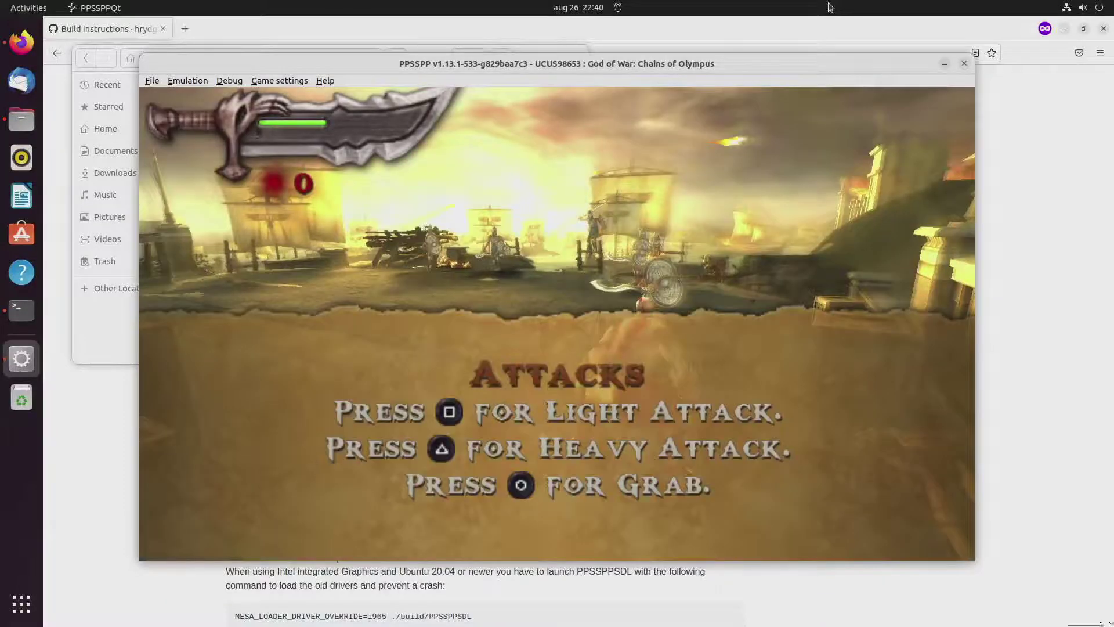
Dismiss the Attacks tutorial message and fight the enemies with repeated light attacks
key("z")
key("a")
key("a")
key("a")
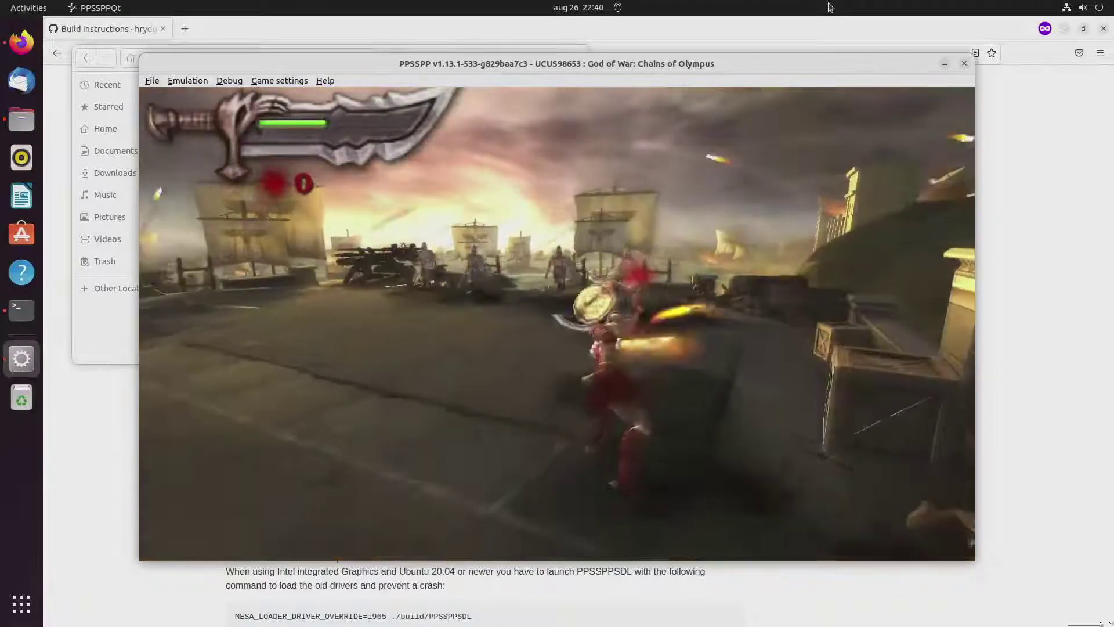
key("a")
key("a")
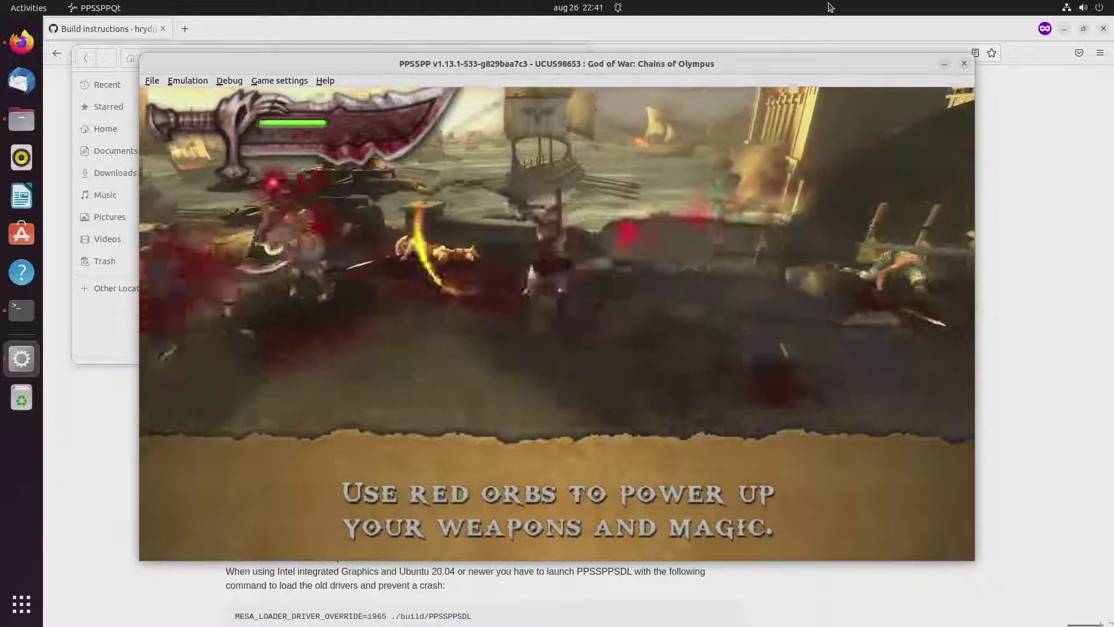
key("a")
key("a")
key("a")
key("a")
key("a")
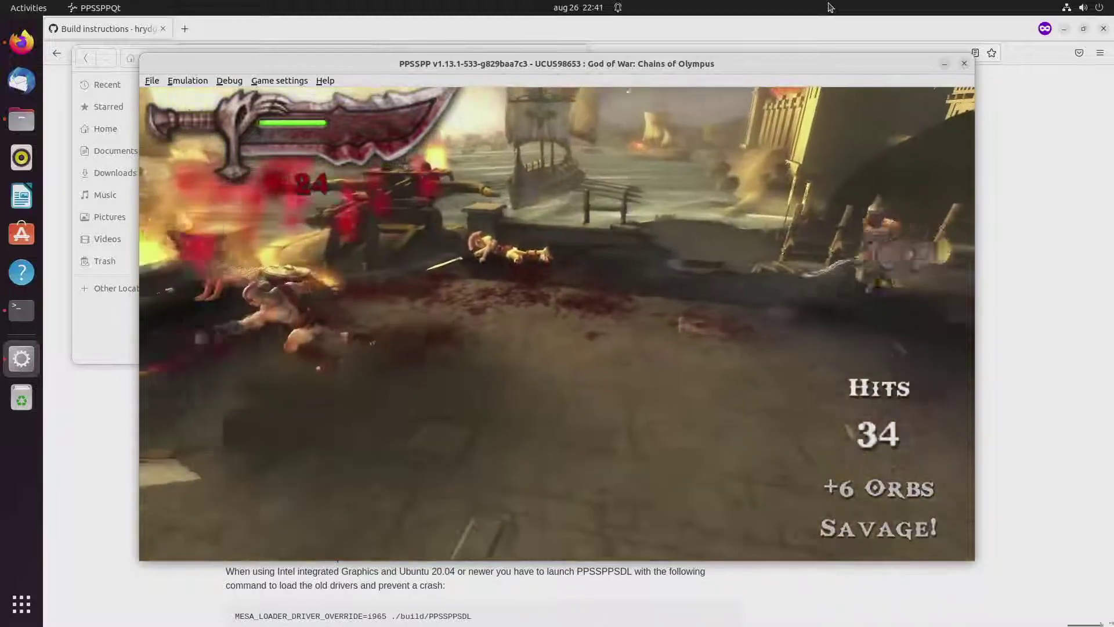
key("a")
key("a")
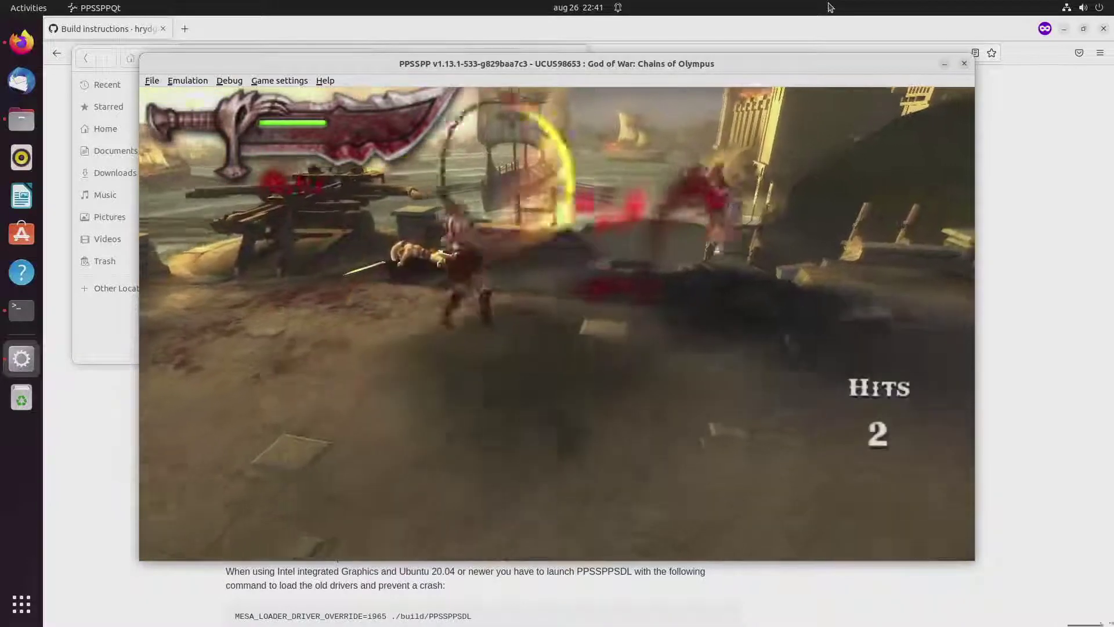
key("a")
key("a")
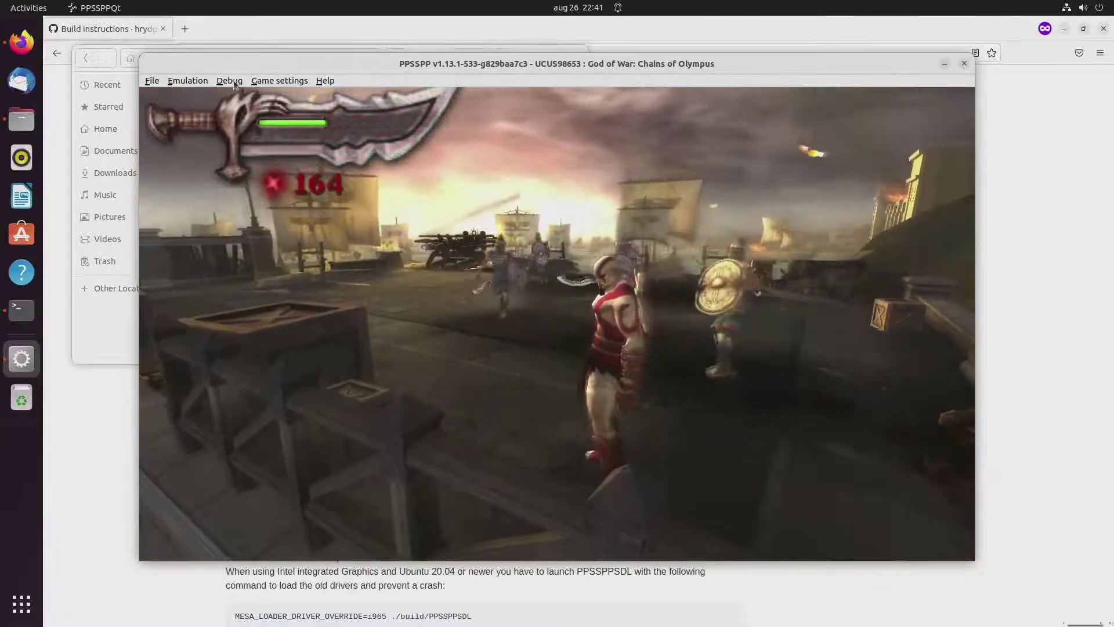
Pause the running game to bring up the emulator's pause menu
left_click(187, 80)
left_click(195, 93)
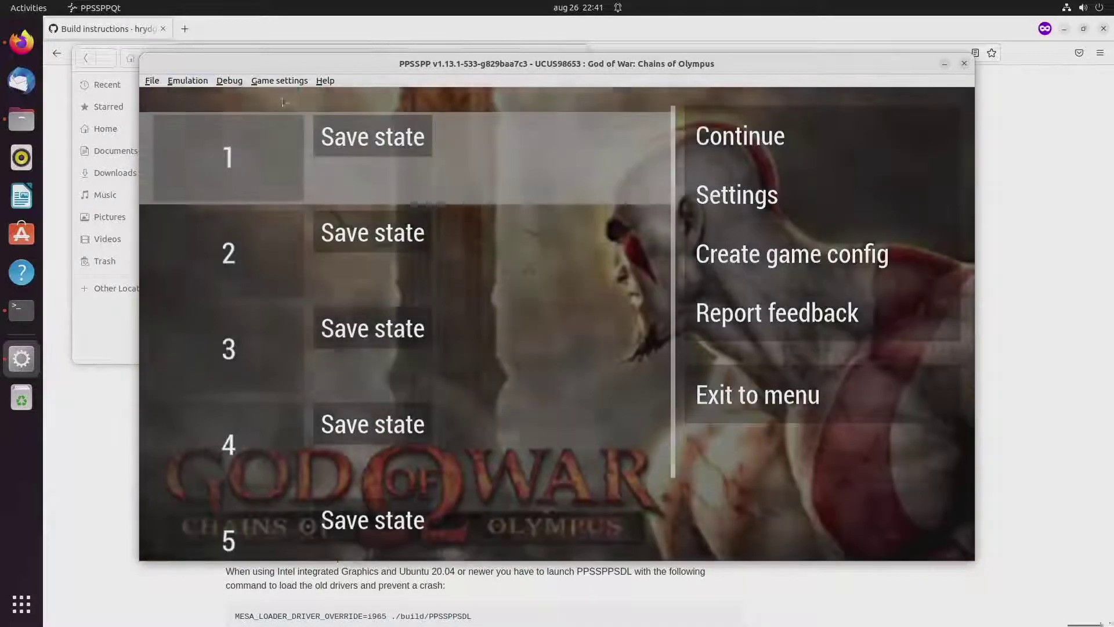